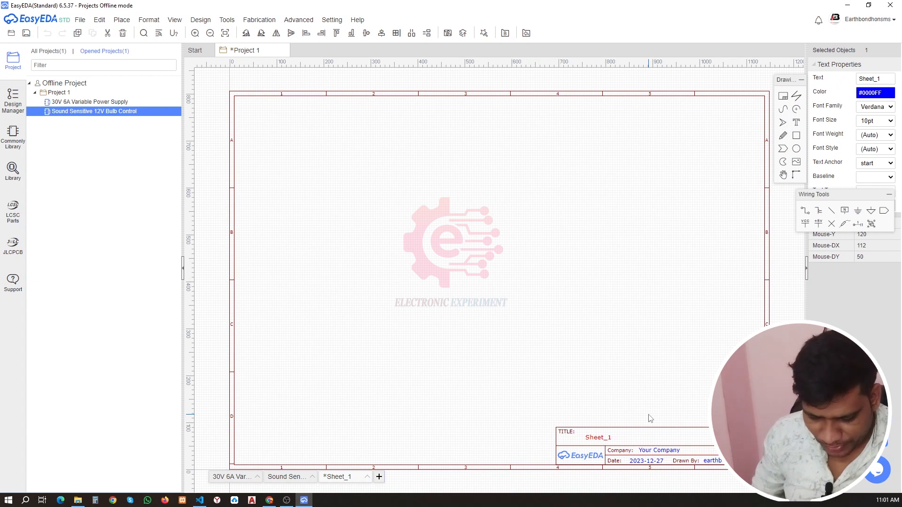
# Step: Set the sheet title and the current sheet's document name to "USB Voltage Protector Circuit"
pyautogui.doubleClick(634, 441)
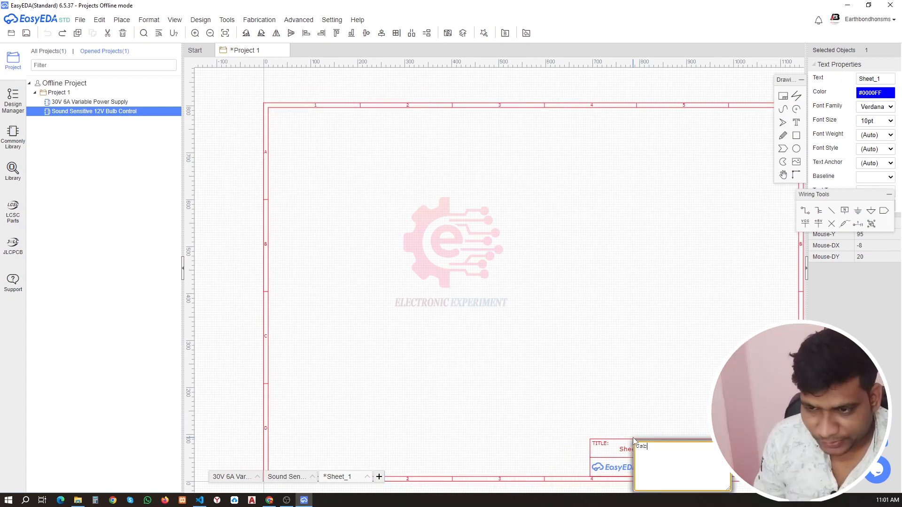
pyautogui.write('Usb Voltage Protector Circuit')
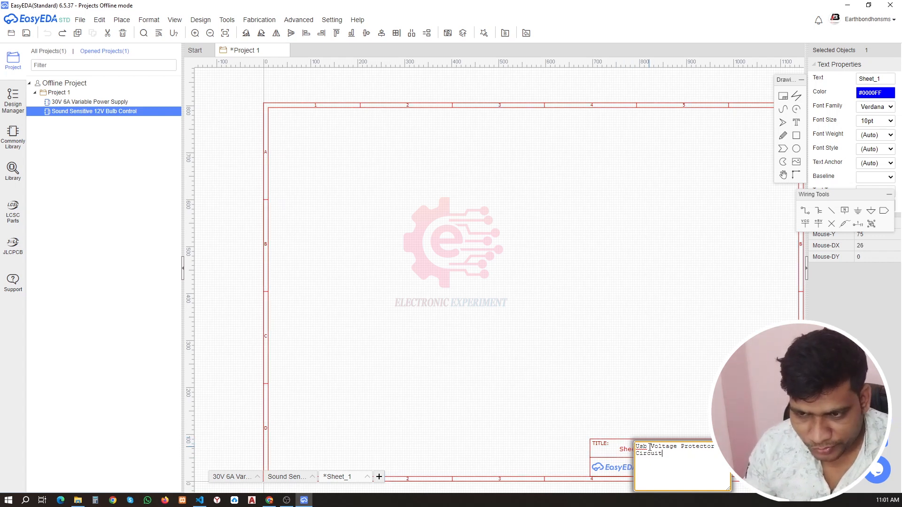
pyautogui.rightClick(642, 446)
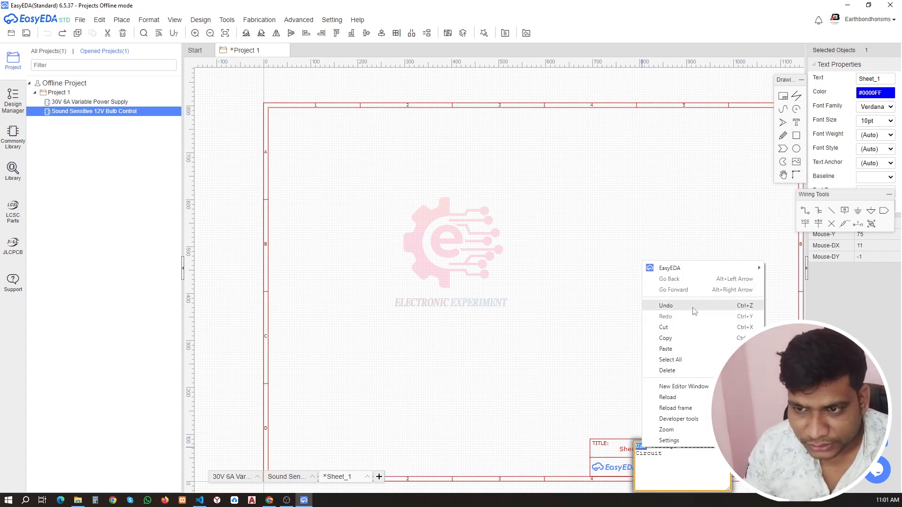
pyautogui.click(651, 454)
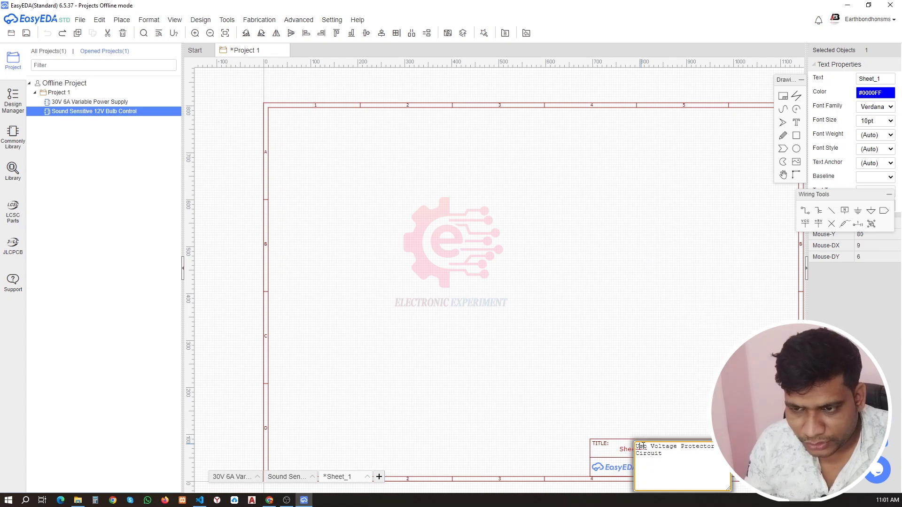
pyautogui.rightClick(642, 448)
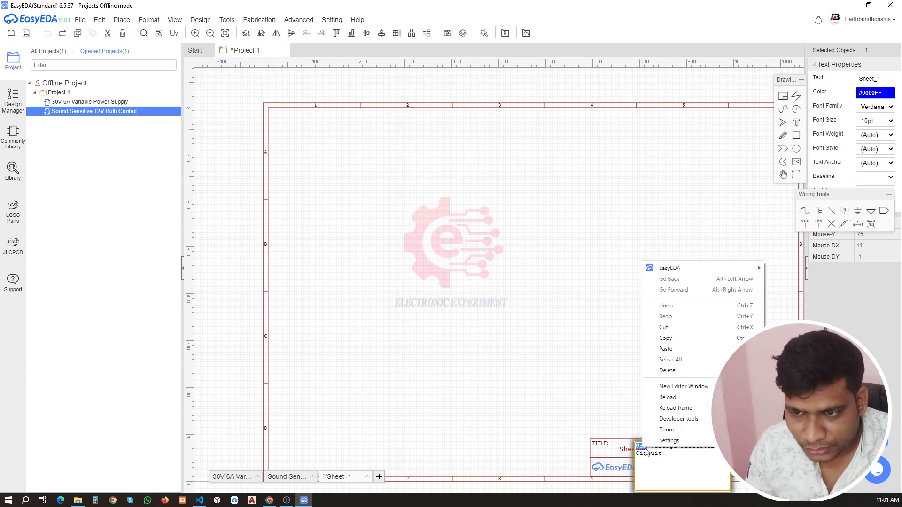
pyautogui.click(654, 454)
pyautogui.doubleClick(642, 447)
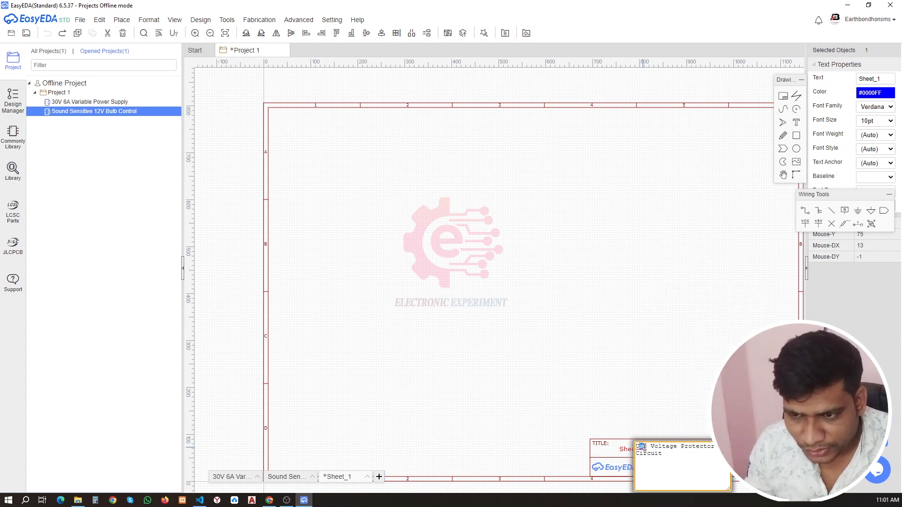
pyautogui.write('USB')
pyautogui.click(653, 362)
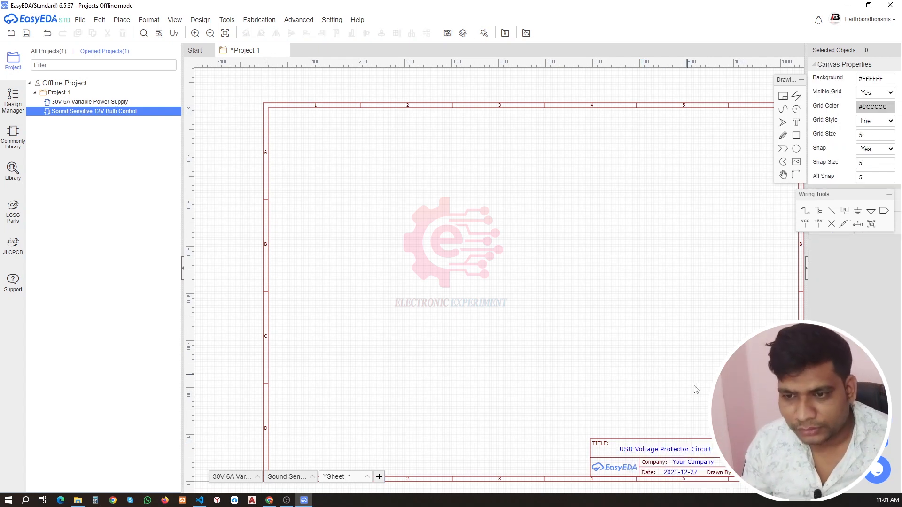
pyautogui.doubleClick(656, 452)
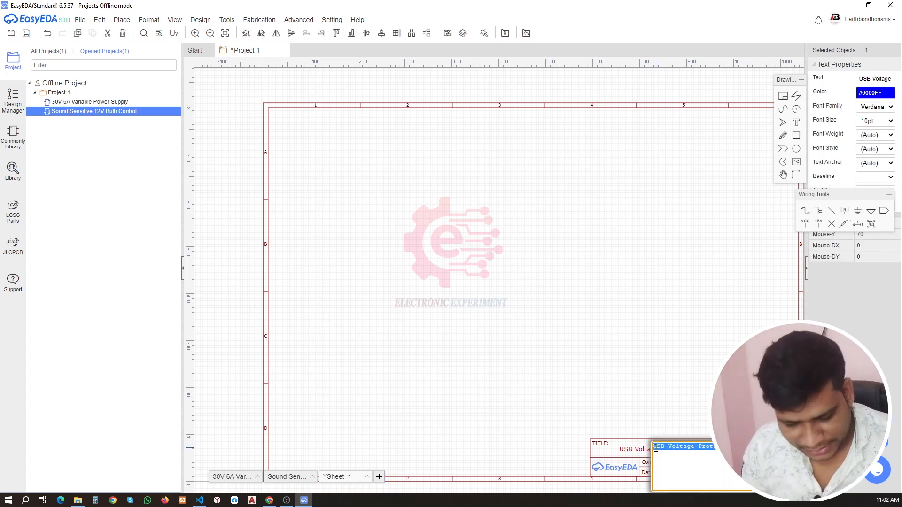
pyautogui.click(354, 479)
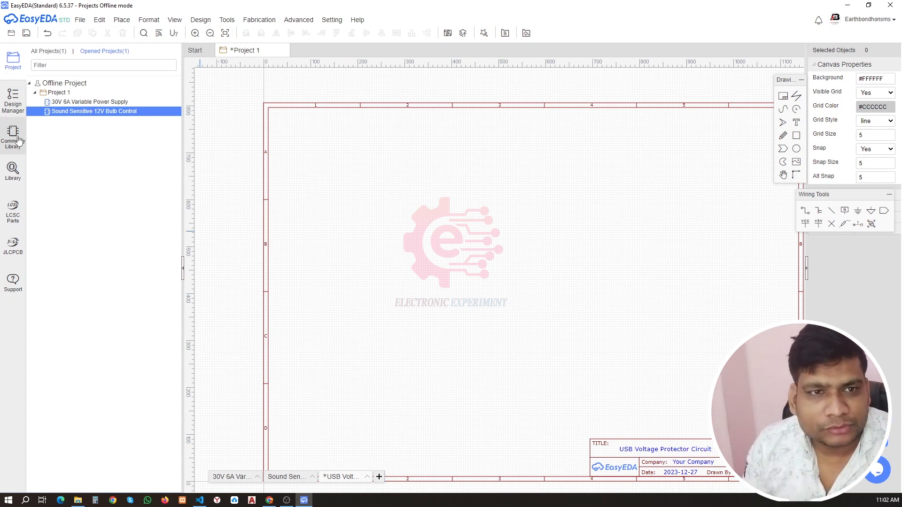
# Step: Place three vertical R_0603_US resistors near the sheet's centre, two stacked in one column and one to the right of the upper one
pyautogui.click(14, 138)
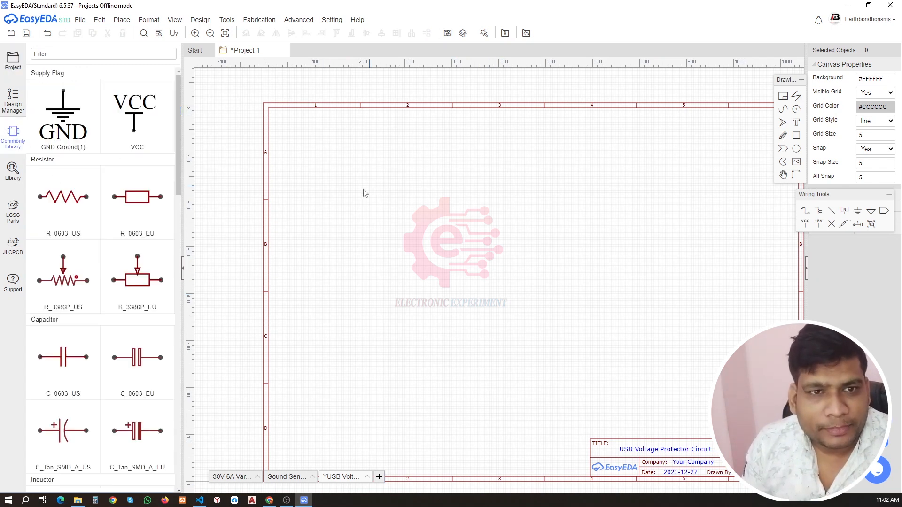
pyautogui.click(54, 197)
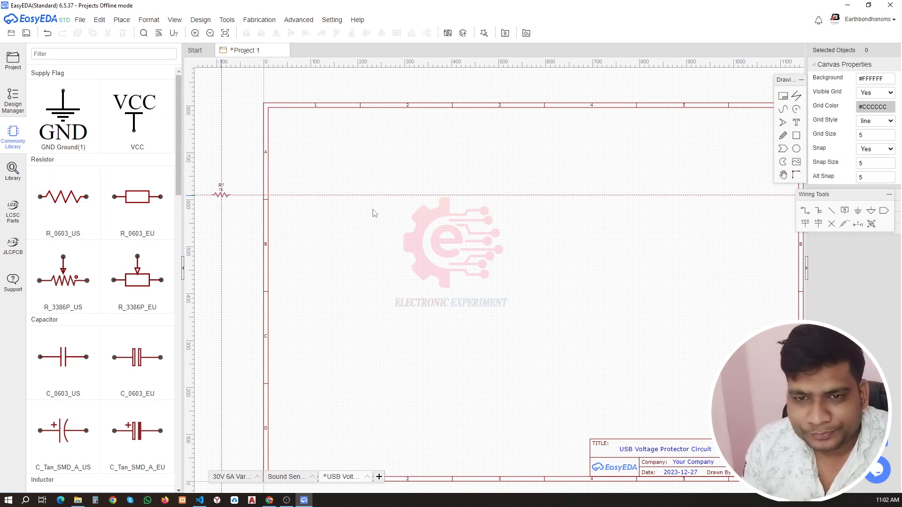
pyautogui.click(467, 271)
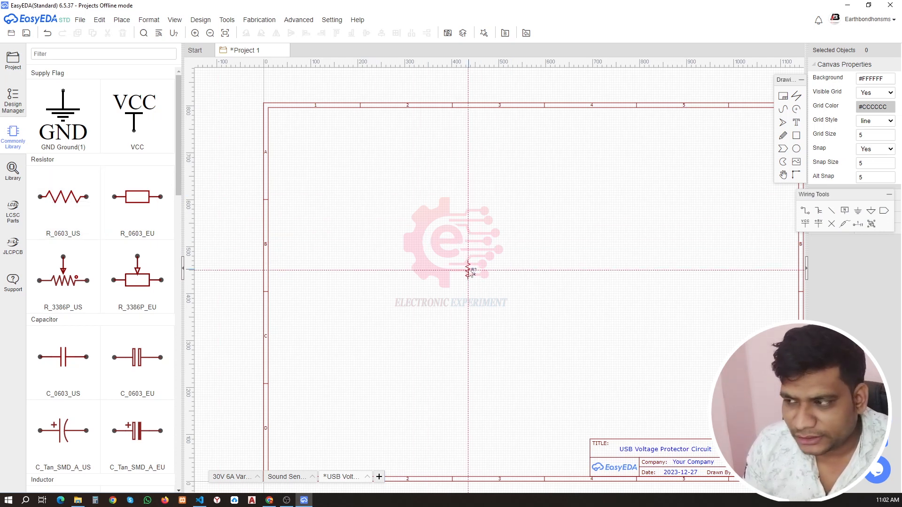
pyautogui.click(510, 267)
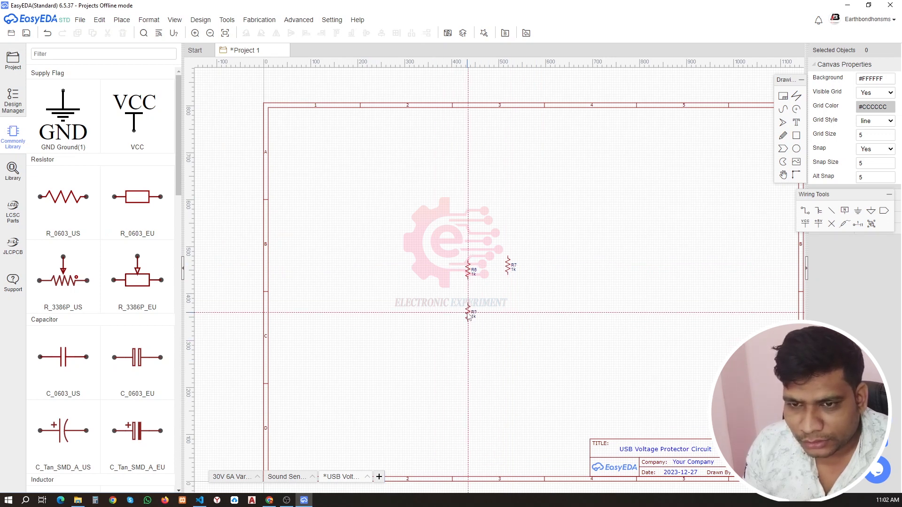
pyautogui.click(469, 314)
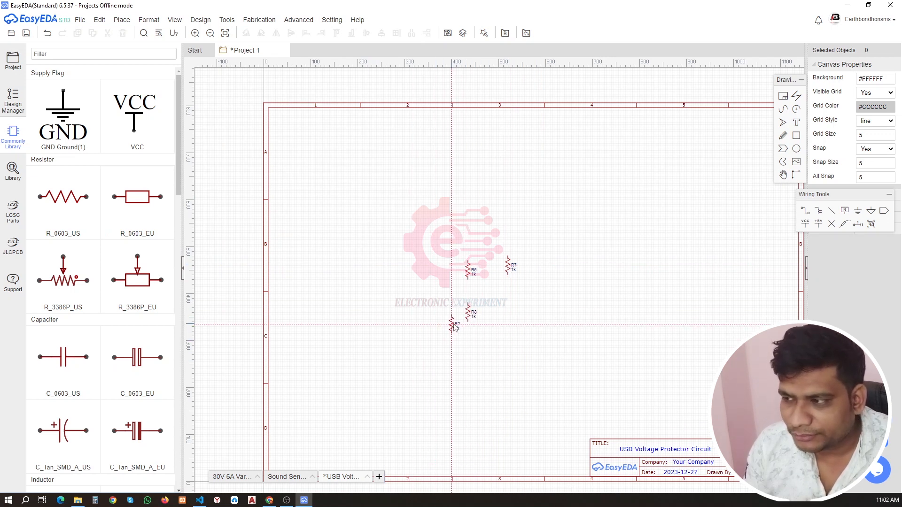
# Step: Place a 2N7002 MOSFET to the lower right of resistor R7
pyautogui.scroll(-10, 71, 282)
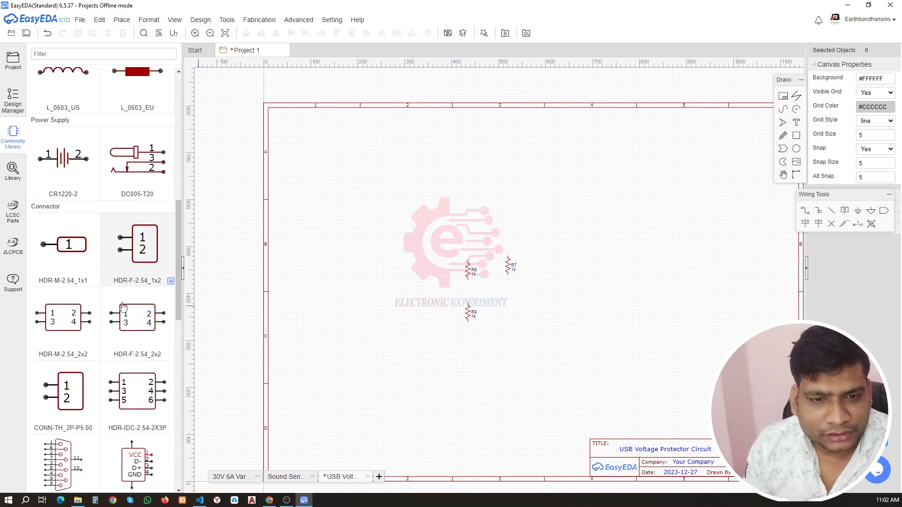
pyautogui.scroll(-4, 74, 314)
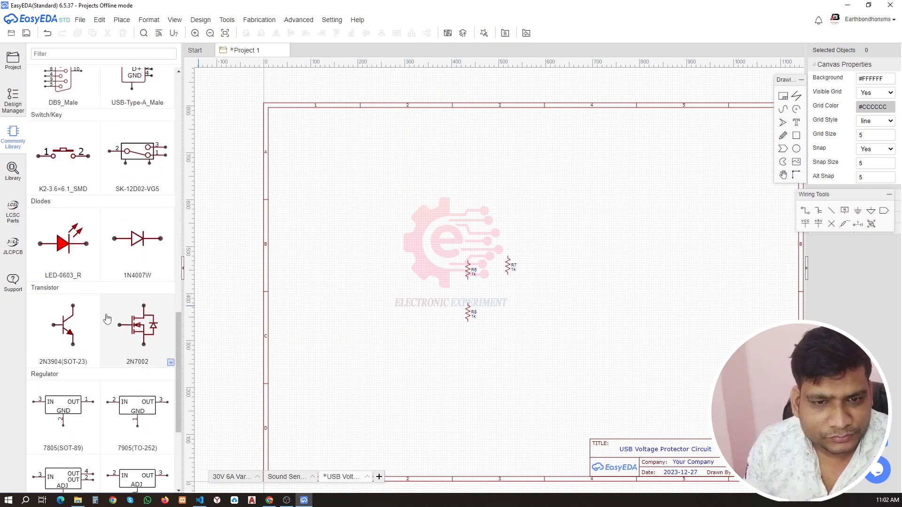
pyautogui.click(146, 325)
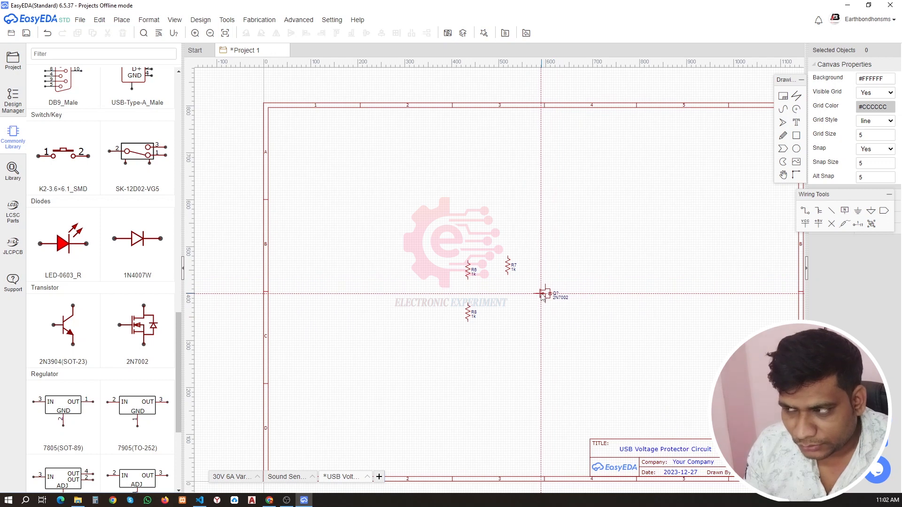
pyautogui.click(542, 295)
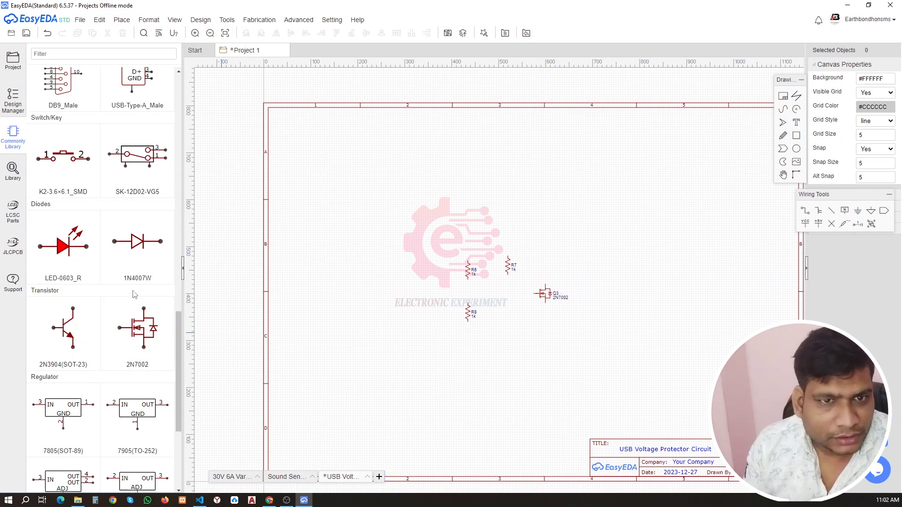
# Step: Place a CONN-TH_2P-P5.00 two-pin connector above and to the right of the MOSFET
pyautogui.scroll(6, 111, 239)
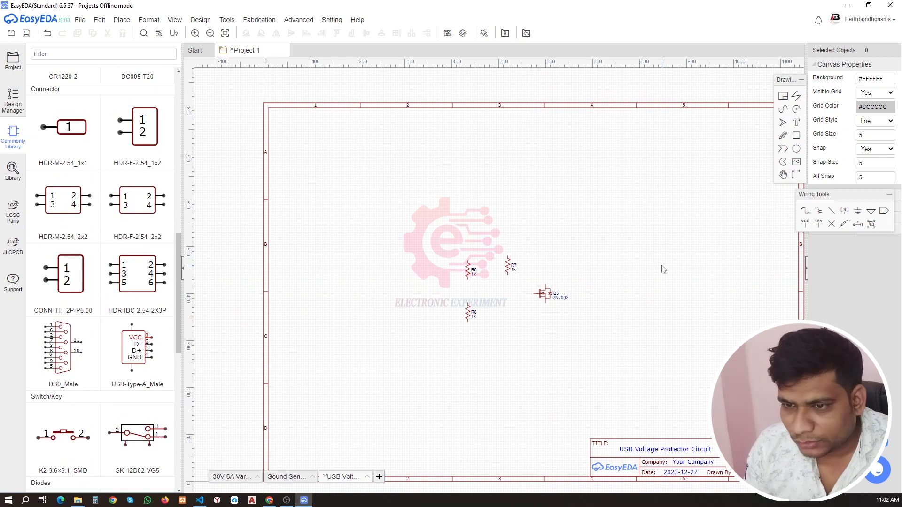
pyautogui.click(70, 274)
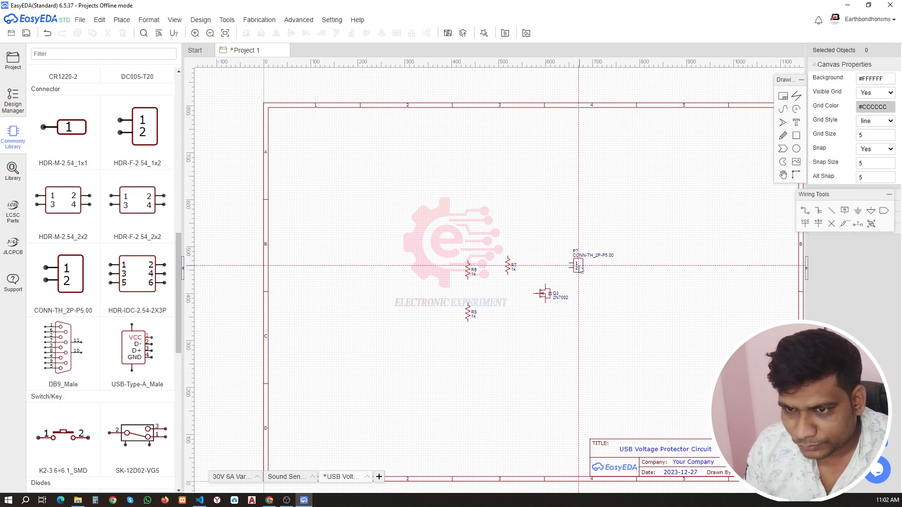
pyautogui.click(580, 268)
# Step: Search the parts library for tl431 and place the TL431CLPMTL431CLPM symbol directly below resistor R7
pyautogui.scroll(-2, 133, 296)
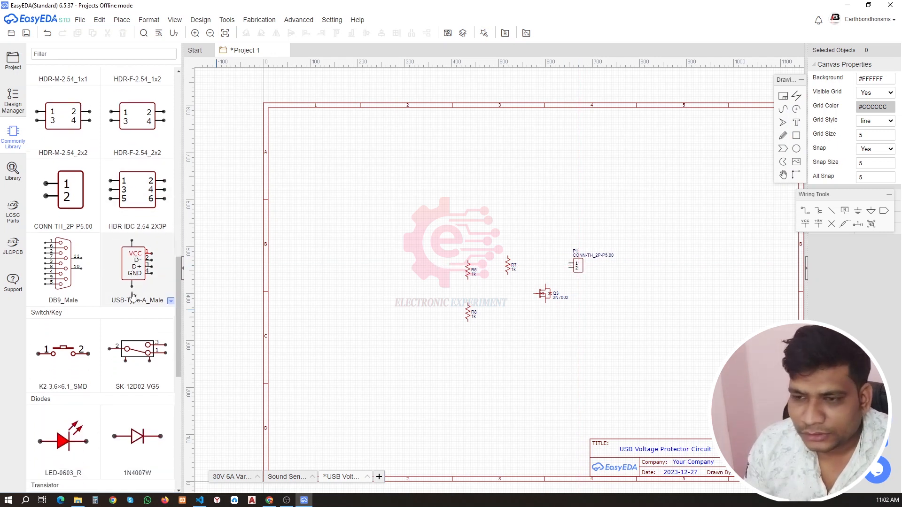
pyautogui.scroll(-2, 133, 296)
pyautogui.click(13, 170)
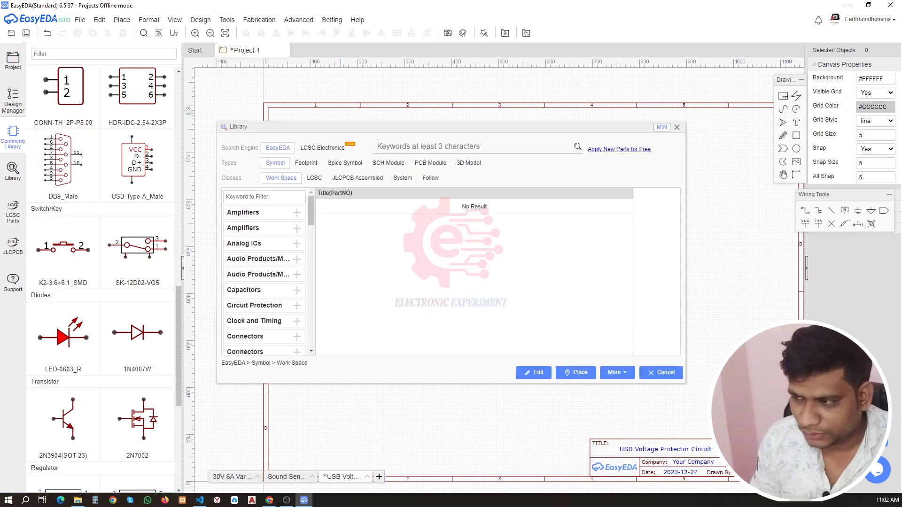
pyautogui.write('t')
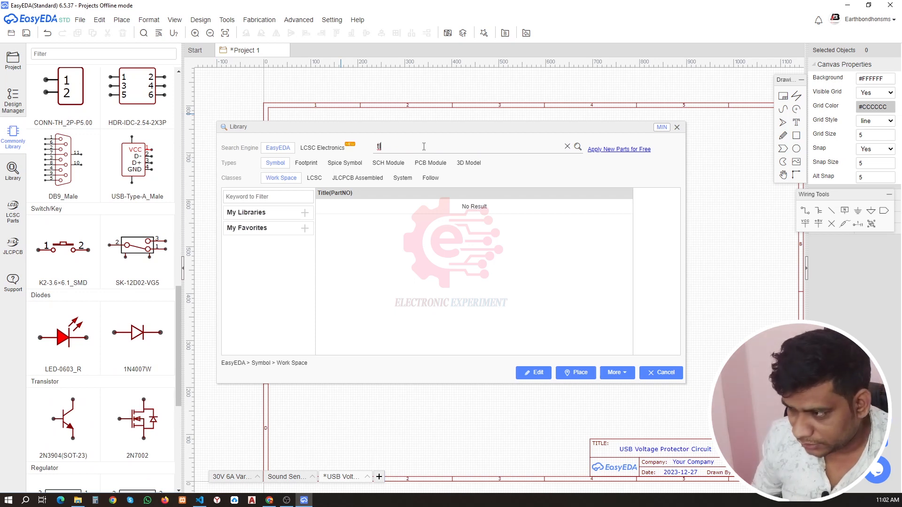
pyautogui.write('l431')
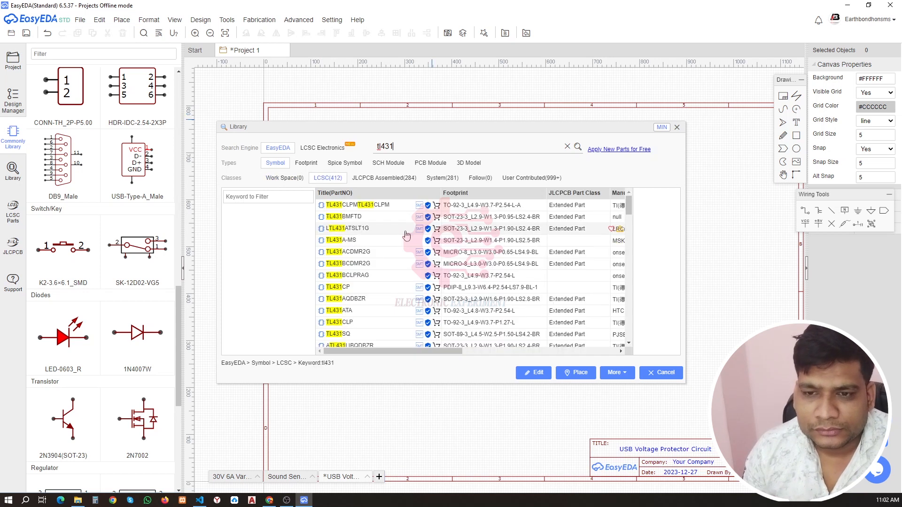
pyautogui.click(659, 226)
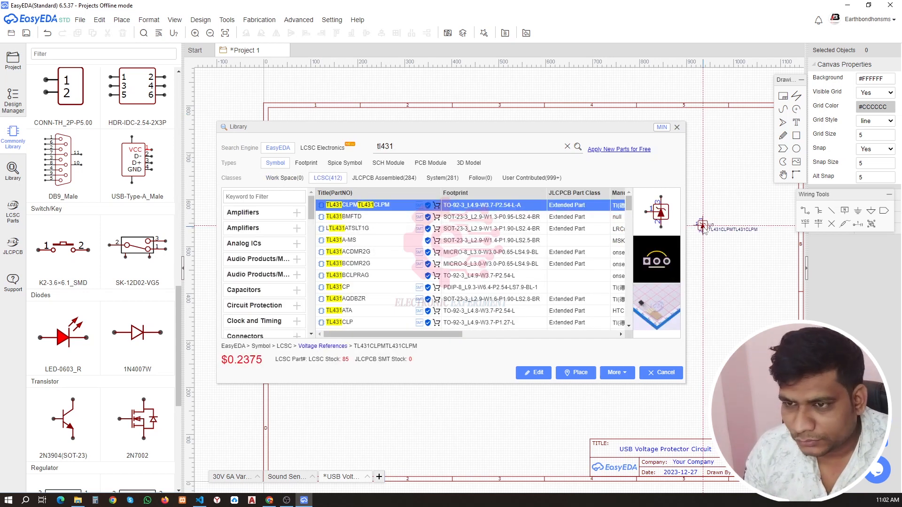
pyautogui.click(661, 372)
pyautogui.scroll(3, 548, 305)
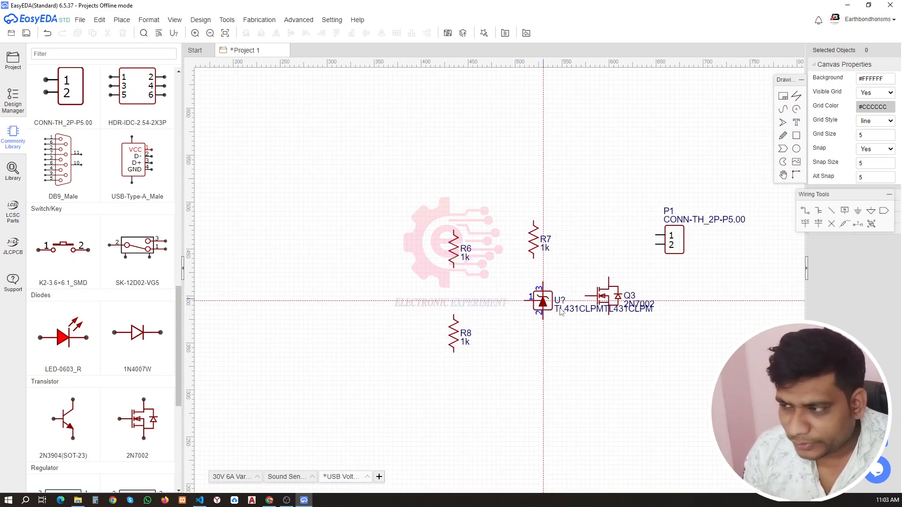
pyautogui.scroll(2, 541, 313)
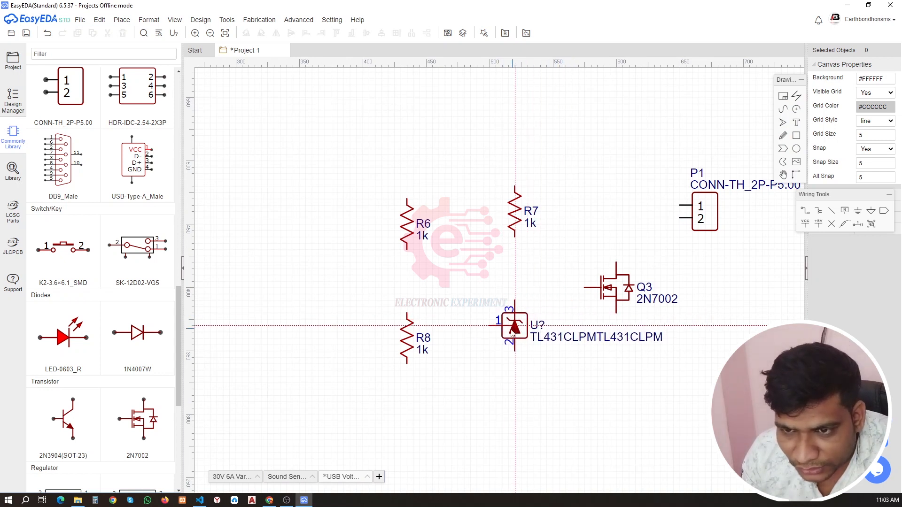
pyautogui.click(515, 295)
# Step: Move MOSFET Q3 and connector P1 slightly upward on the schematic
pyautogui.moveTo(613, 291); pyautogui.dragTo(613, 259)
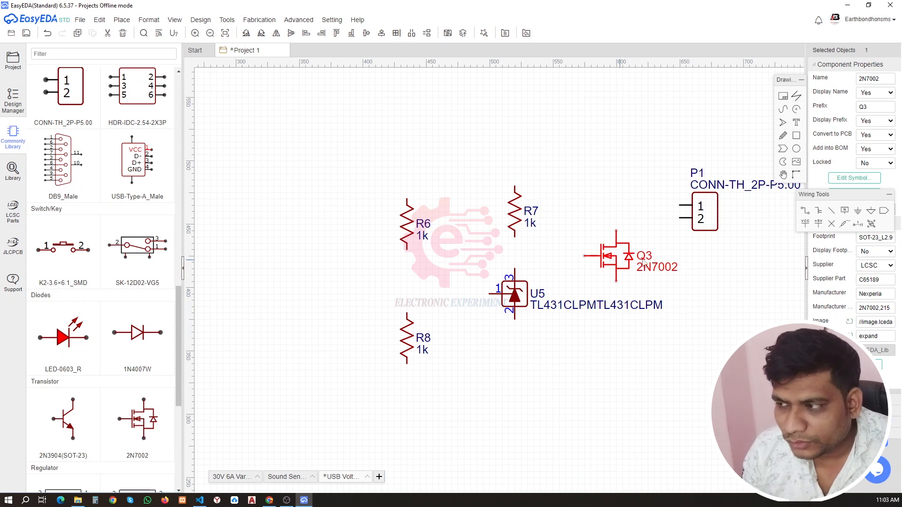
pyautogui.moveTo(709, 219); pyautogui.dragTo(708, 206)
pyautogui.click(683, 347)
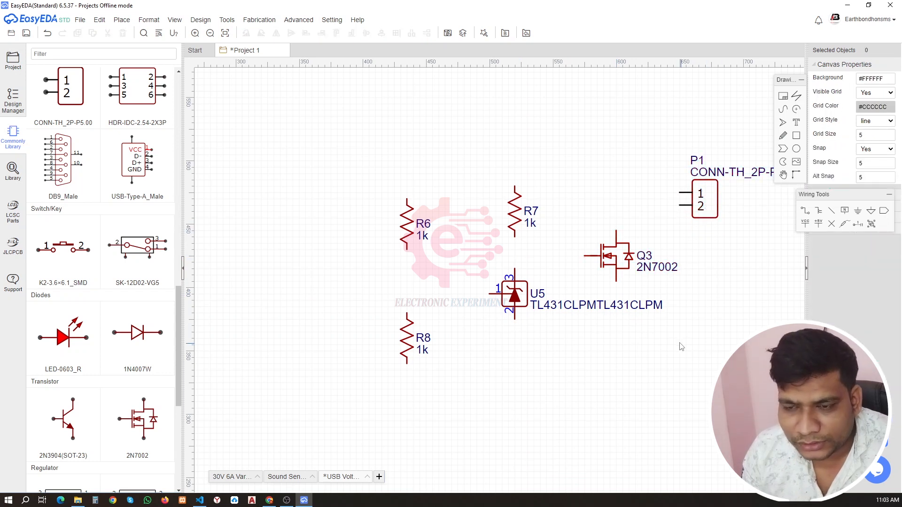
# Step: Shorten the part name label of U5 to TL431
pyautogui.doubleClick(609, 306)
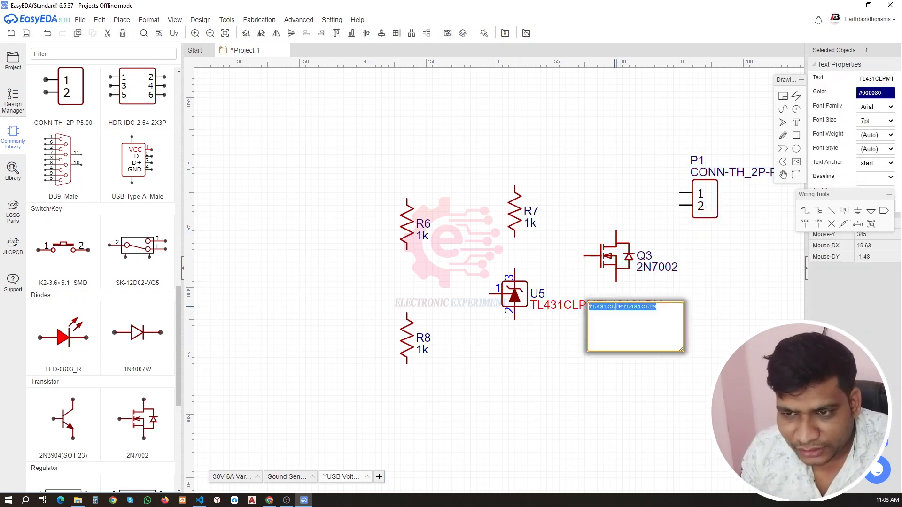
pyautogui.click(609, 307)
pyautogui.moveTo(609, 307); pyautogui.dragTo(670, 308)
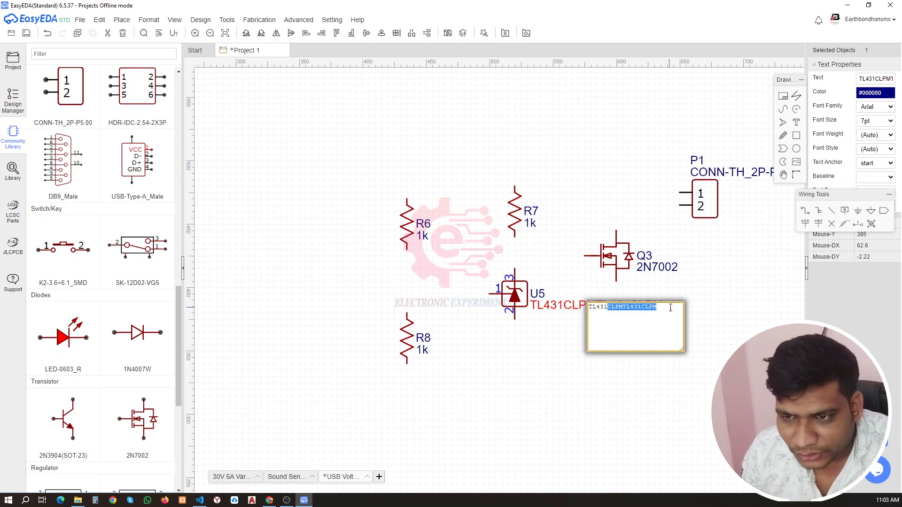
pyautogui.press('BackSpace')
pyautogui.click(522, 376)
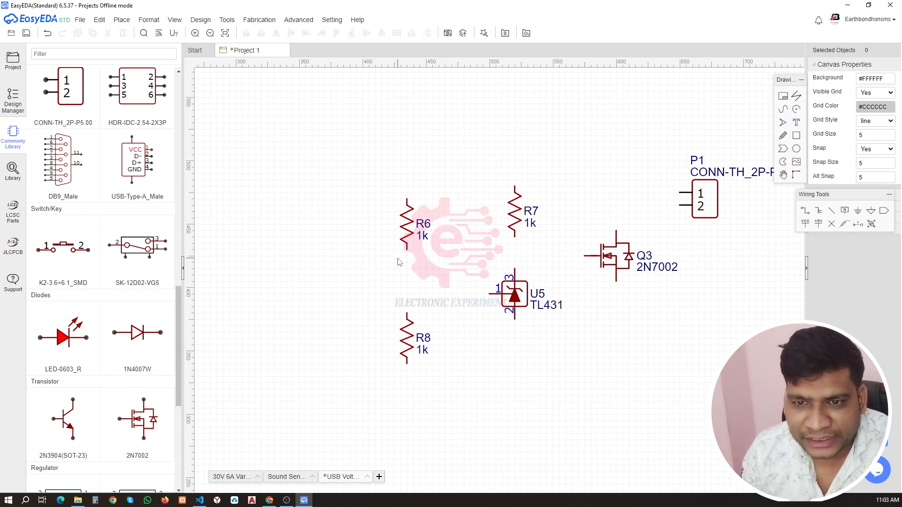
# Step: Wire the lower end of R6 to the upper end of R8, and the lower end of R7 to U5 pin 3
pyautogui.click(407, 251)
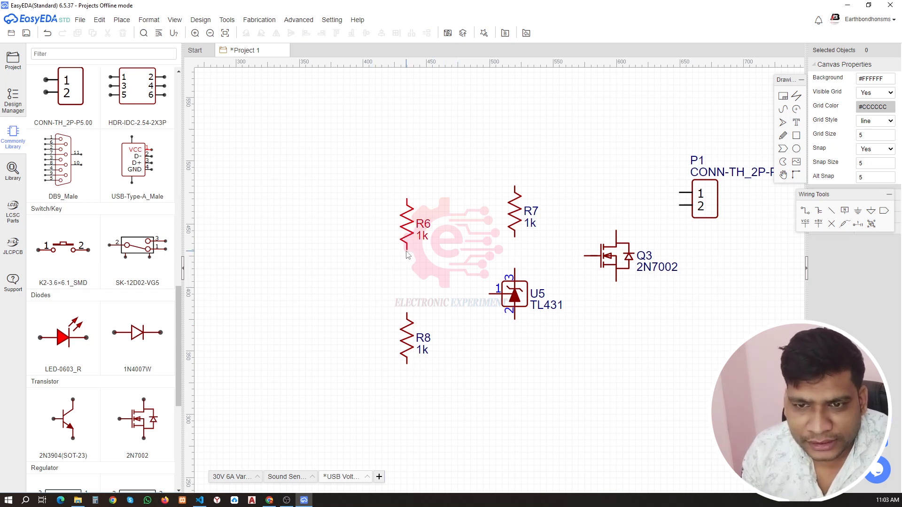
pyautogui.click(407, 314)
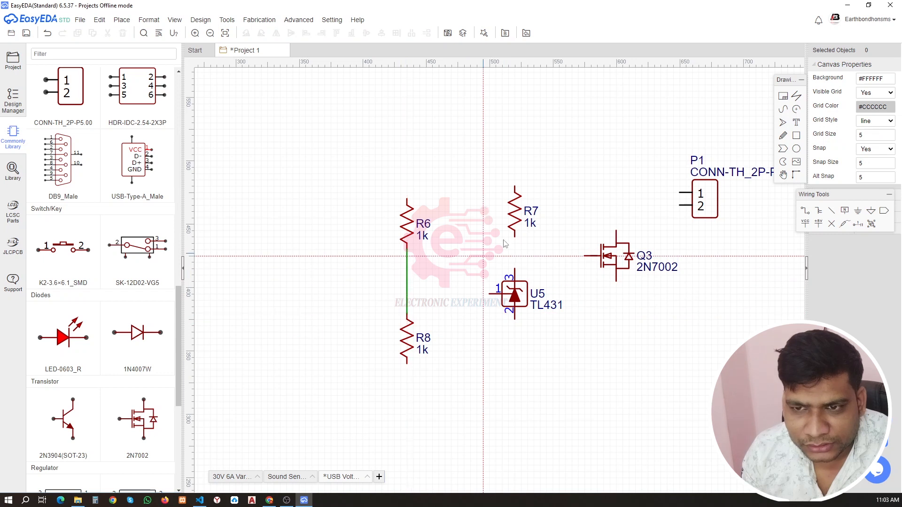
pyautogui.click(516, 238)
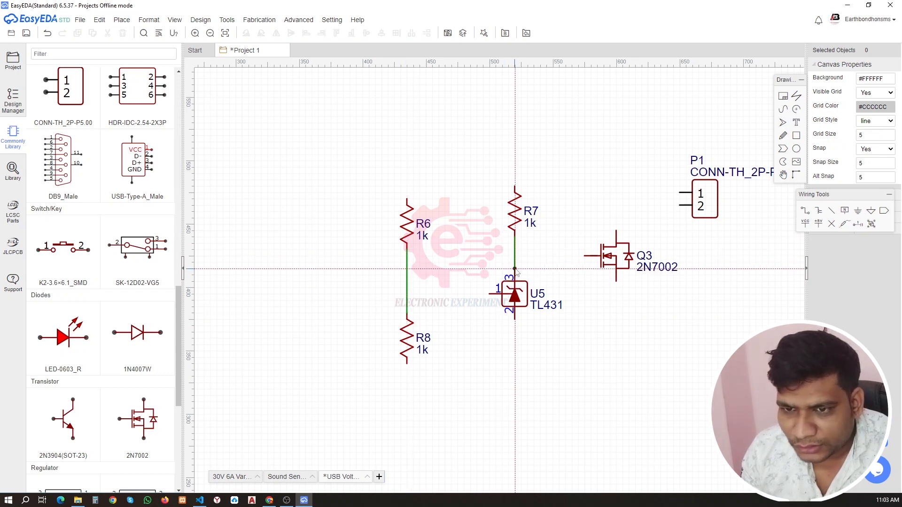
pyautogui.click(515, 270)
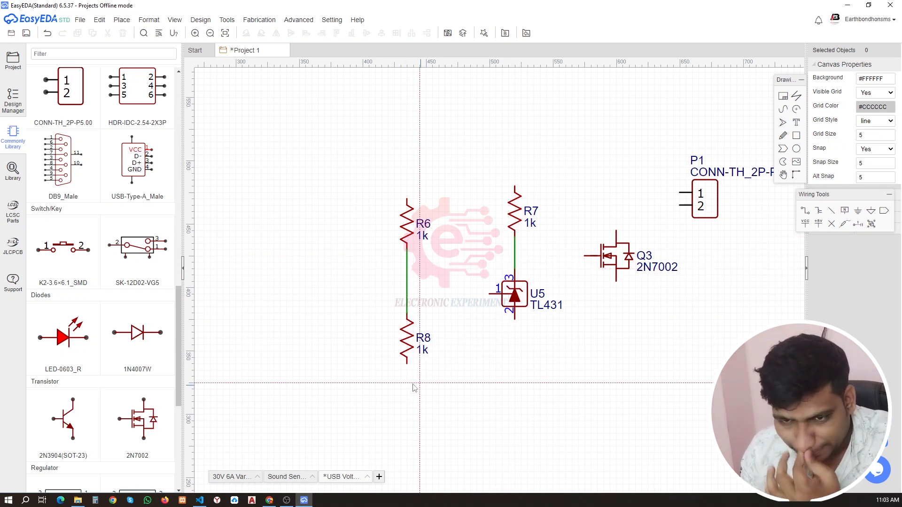
# Step: Wire the lower end of R8, U5 pin 2 and the lower terminal of Q3 together along a common bottom rail
pyautogui.click(407, 364)
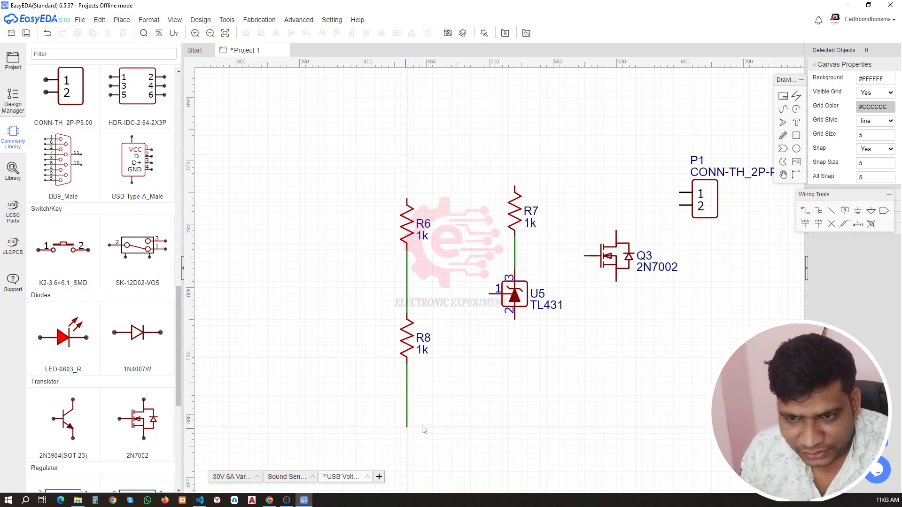
pyautogui.click(516, 420)
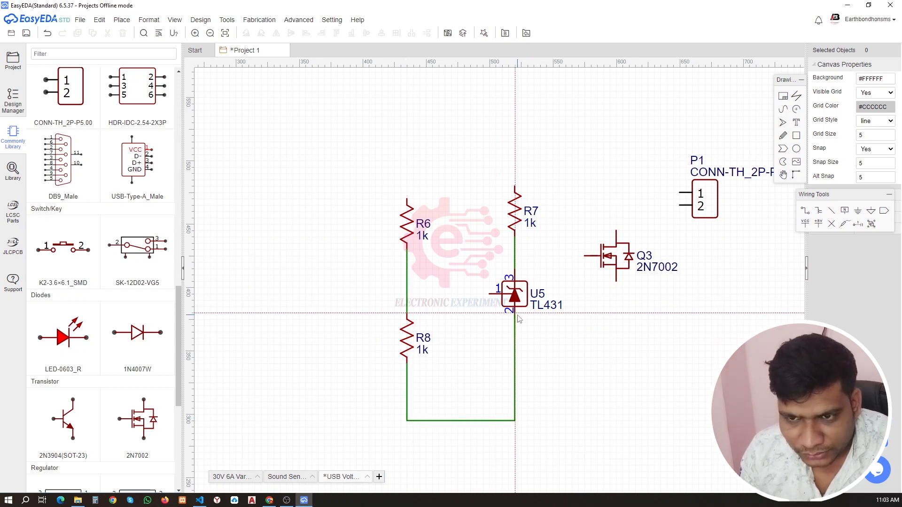
pyautogui.click(515, 320)
pyautogui.click(616, 281)
pyautogui.click(515, 420)
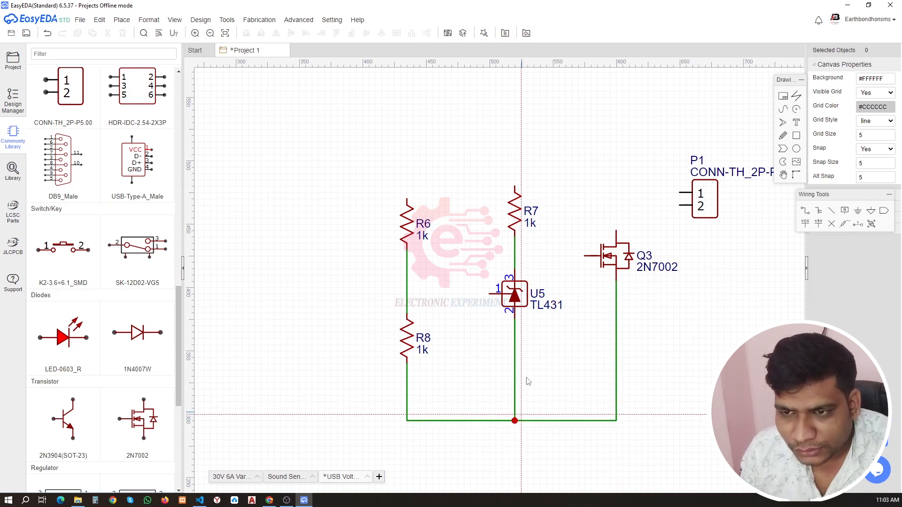
# Step: Wire the upper terminal of Q3 to P1 pin 2, and P1 pin 1 along a top rail to the upper ends of R6 and R7
pyautogui.click(616, 231)
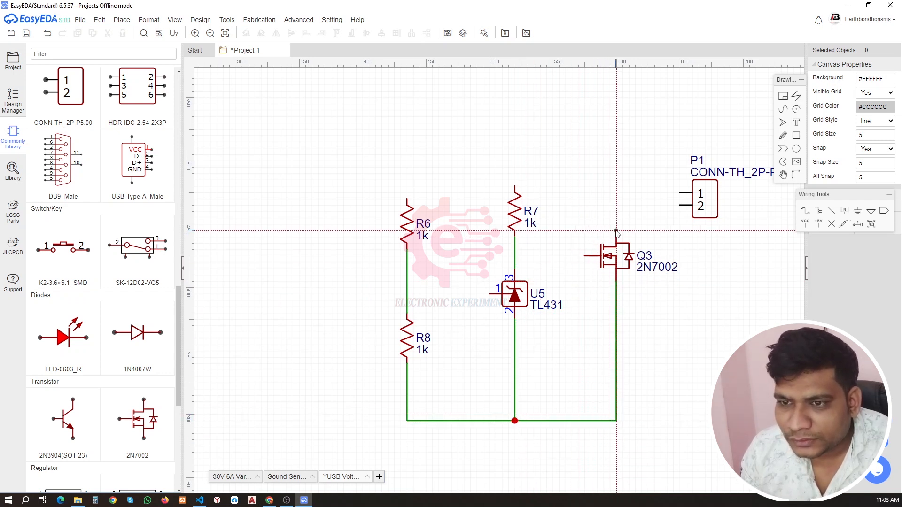
pyautogui.click(680, 205)
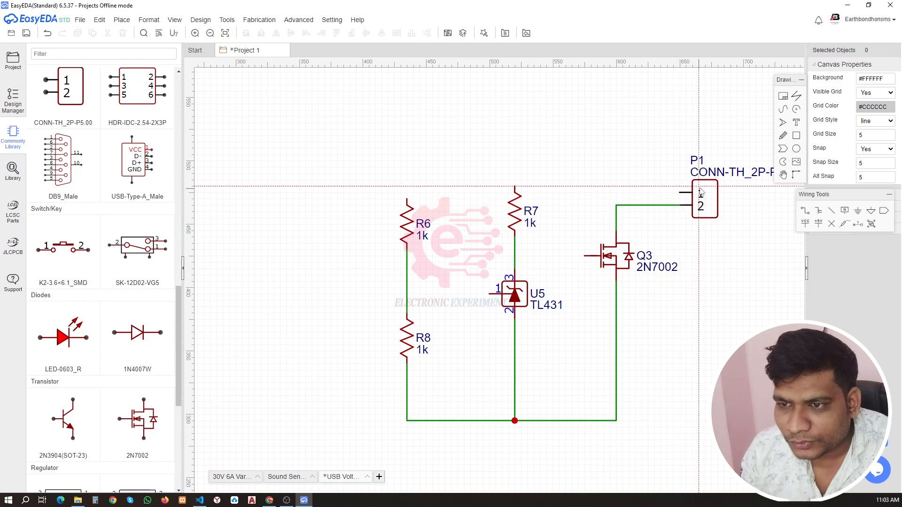
pyautogui.click(680, 192)
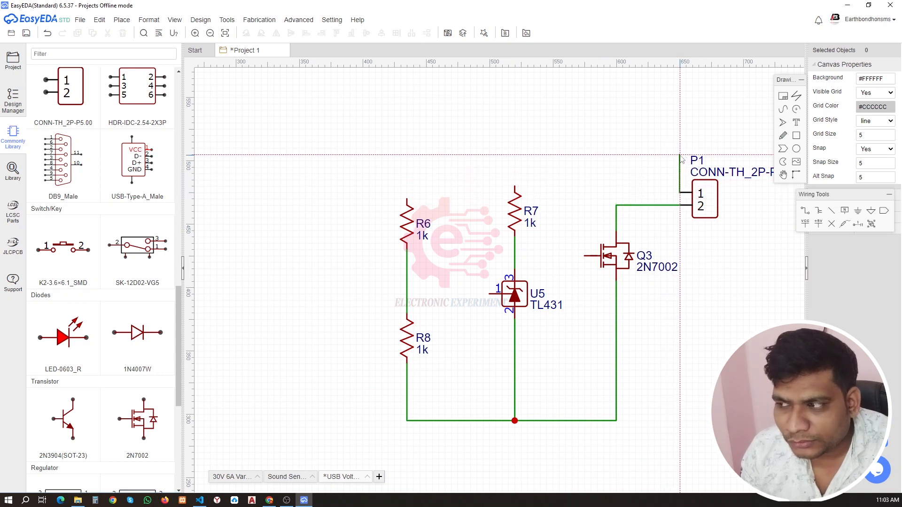
pyautogui.click(680, 155)
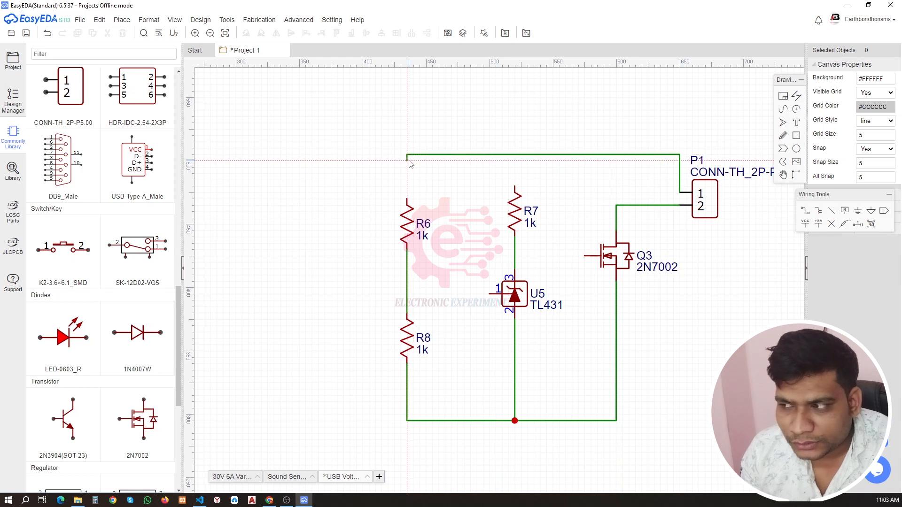
pyautogui.click(407, 199)
pyautogui.click(514, 186)
pyautogui.click(515, 155)
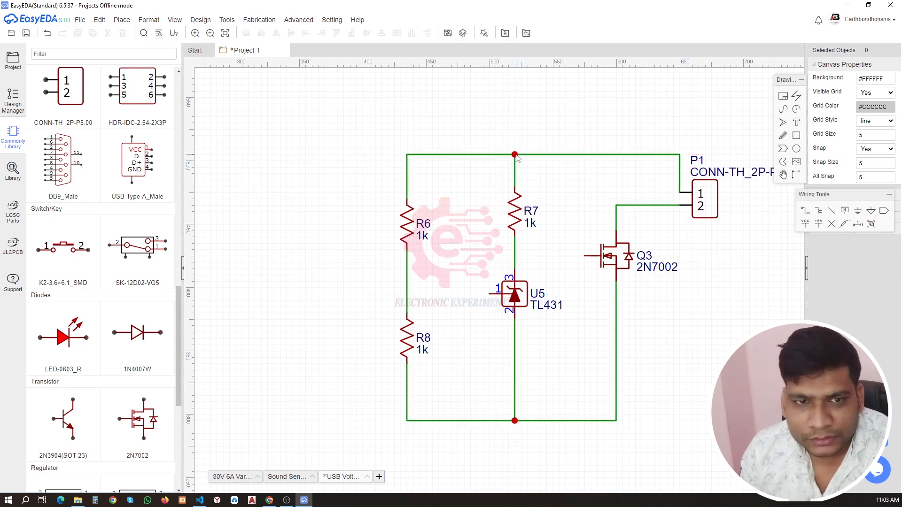
# Step: Place a VCC supply flag just above the top rail, slightly to the right of R7
pyautogui.scroll(15, 77, 213)
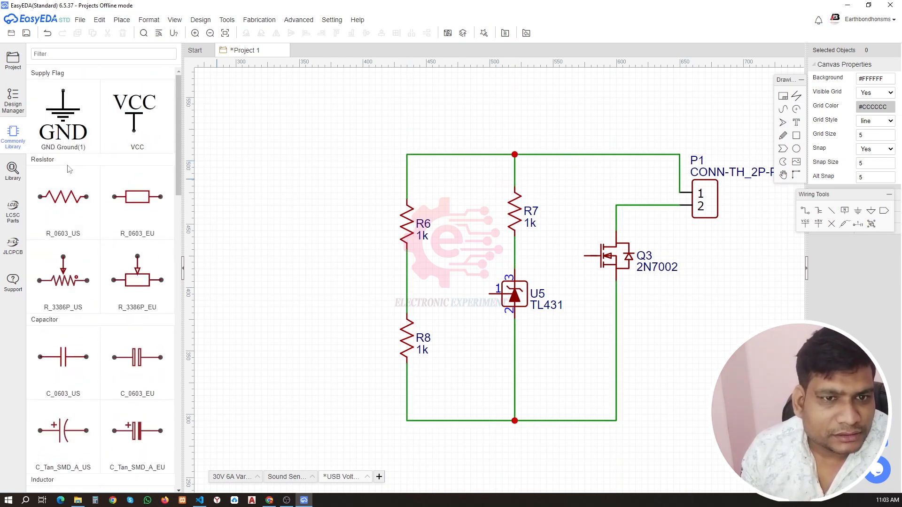
pyautogui.click(136, 115)
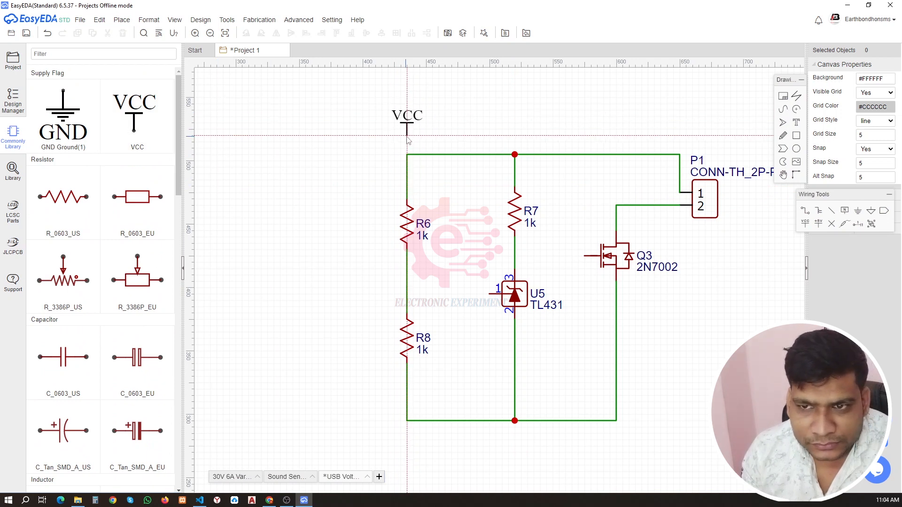
pyautogui.click(553, 137)
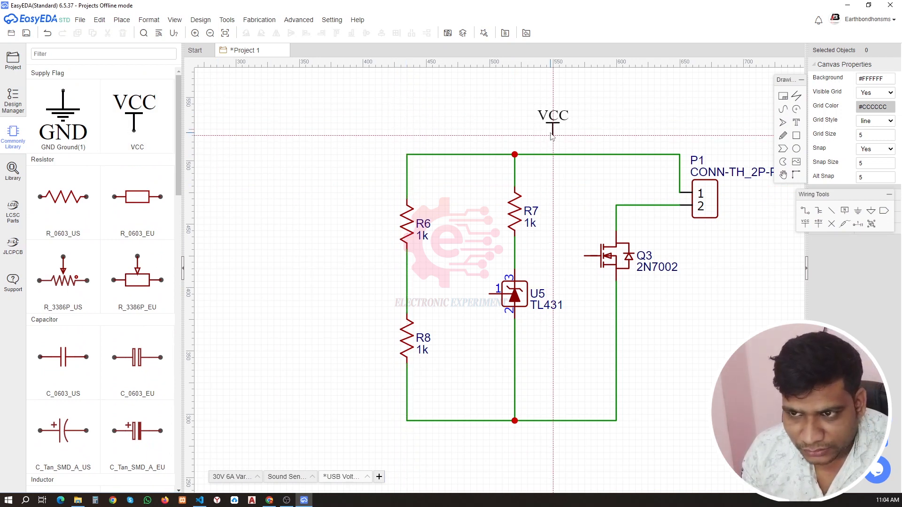
pyautogui.rightClick(529, 131)
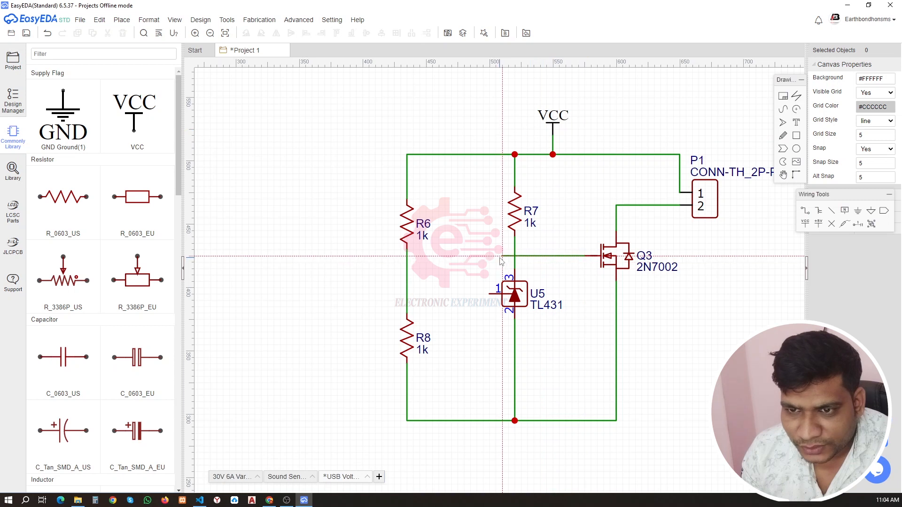
# Step: Wire the gate of Q3 to the R7–U5 junction, and U5 pin 1 to the wire between R6 and R8
pyautogui.click(515, 256)
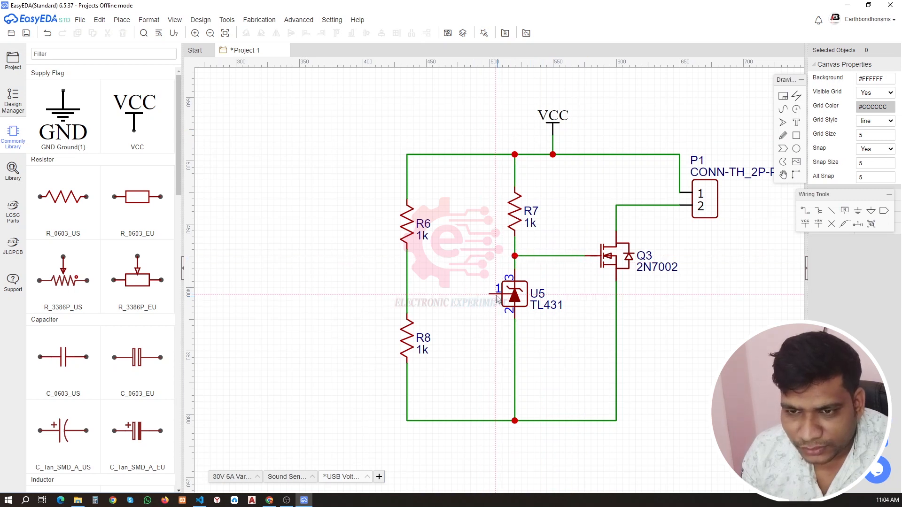
pyautogui.click(490, 295)
pyautogui.click(407, 294)
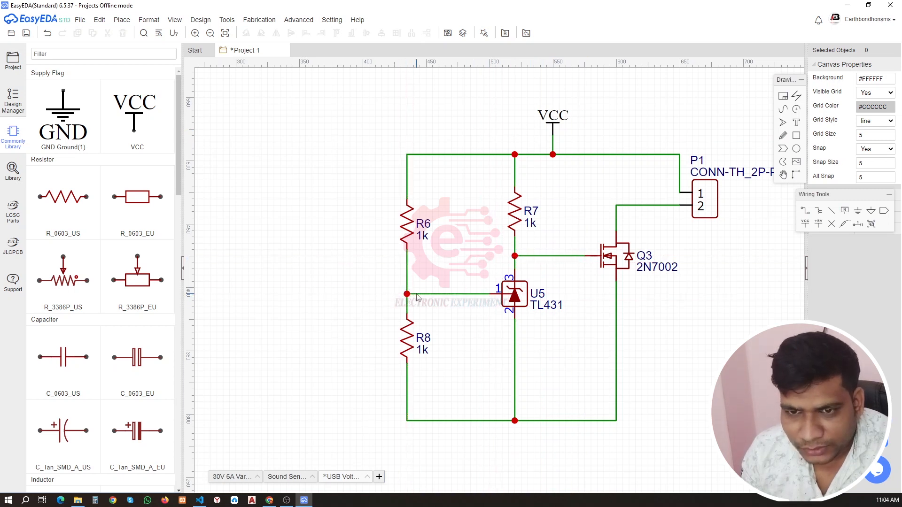
# Step: Place a GND ground flag below the bottom rail and connect it at the U5 junction
pyautogui.click(65, 120)
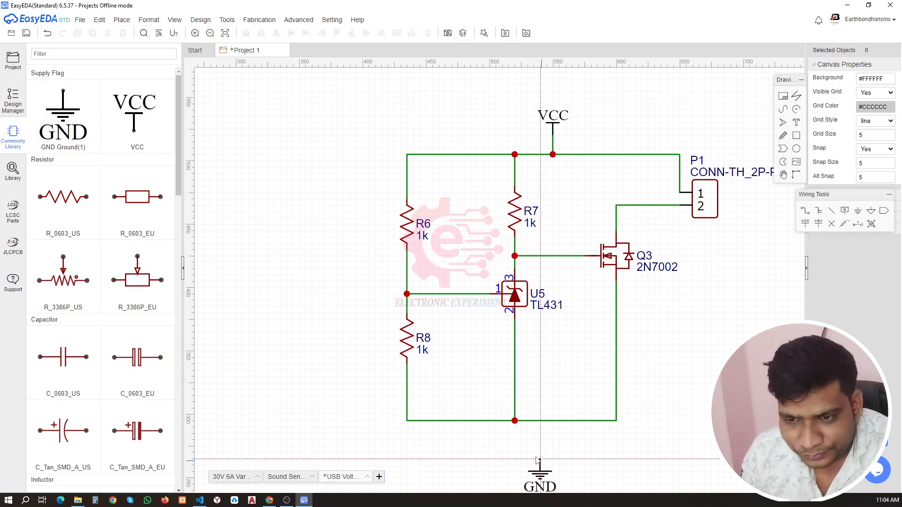
pyautogui.click(514, 422)
# Step: Change the part name label of connector P1 to Out
pyautogui.scroll(2, 690, 221)
pyautogui.doubleClick(724, 155)
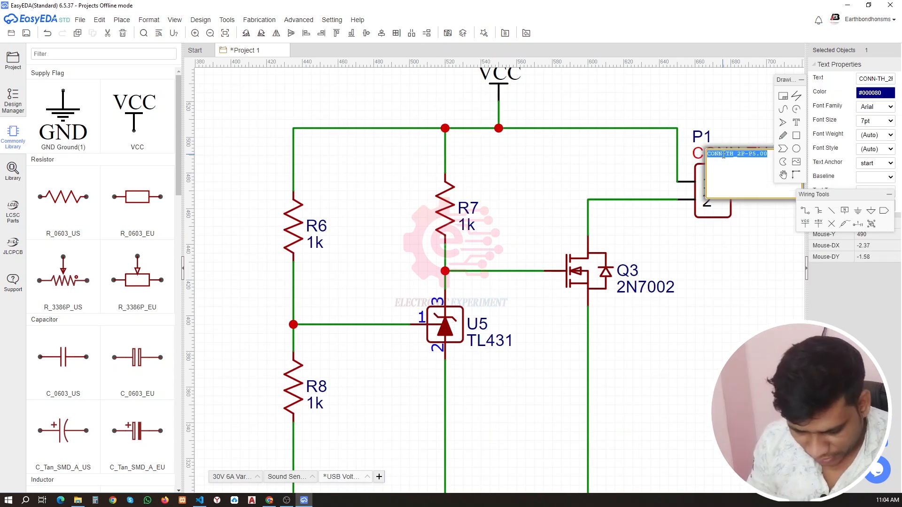
pyautogui.write('Out')
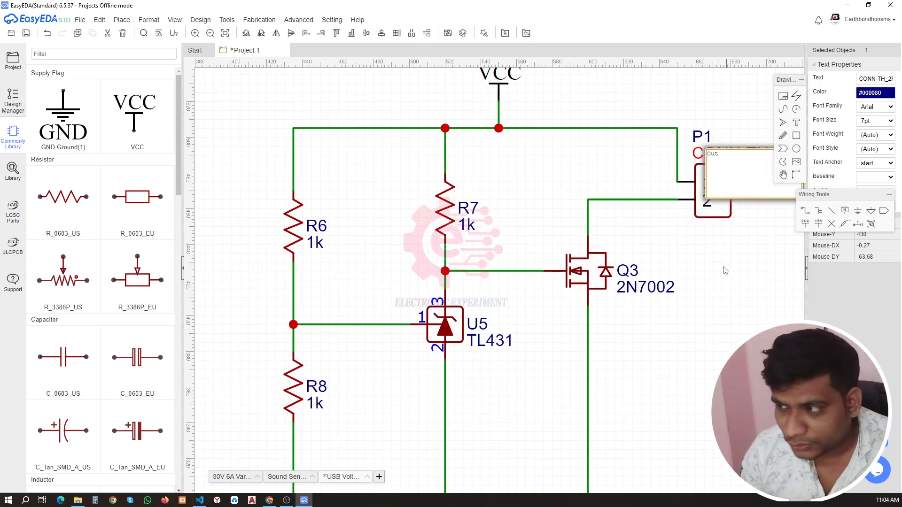
pyautogui.click(727, 217)
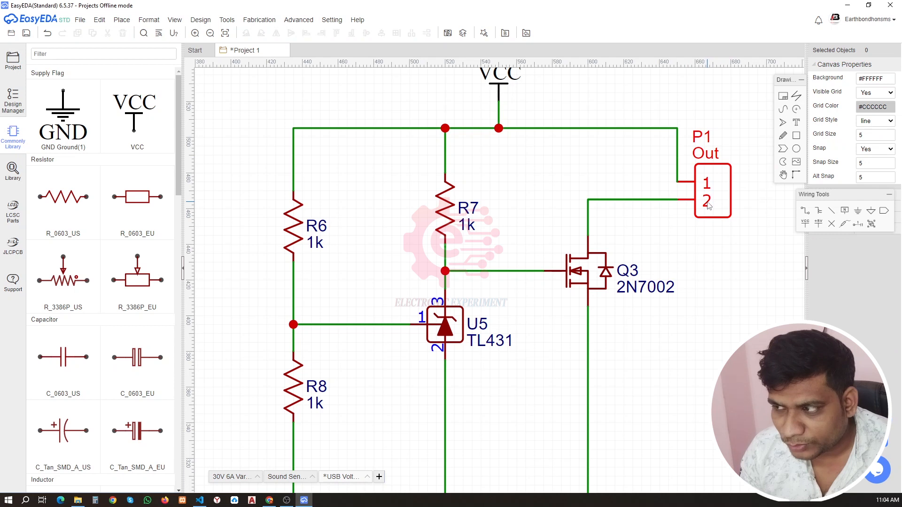
# Step: Relabel the pins of connector P1, naming pin 1 "+" and pin 2 "-"
pyautogui.doubleClick(708, 205)
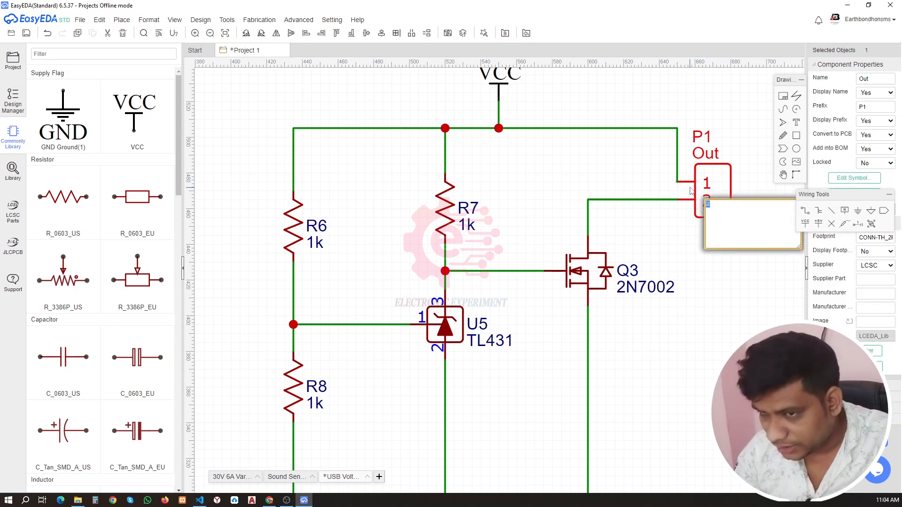
pyautogui.click(709, 186)
pyautogui.doubleClick(710, 184)
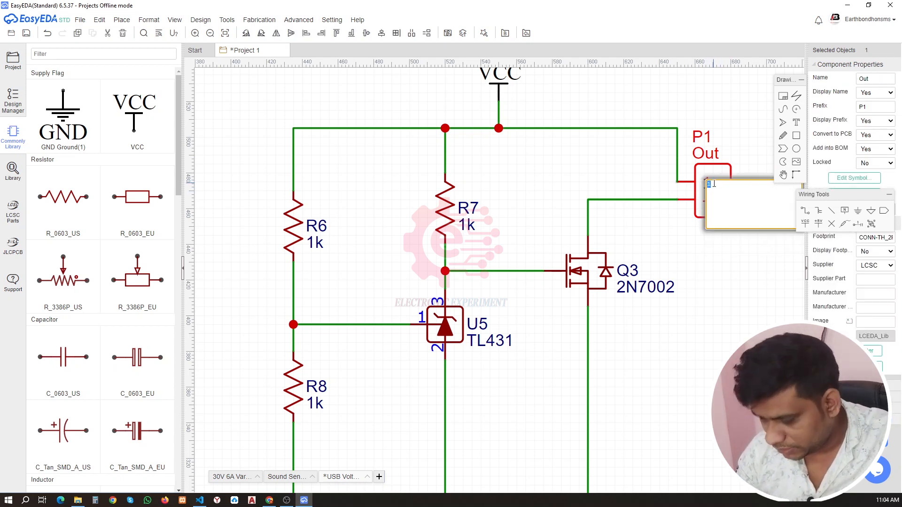
pyautogui.write('+')
pyautogui.click(742, 306)
# Step: Change the part name label of MOSFET Q3 to IRFZ44N
pyautogui.doubleClick(660, 289)
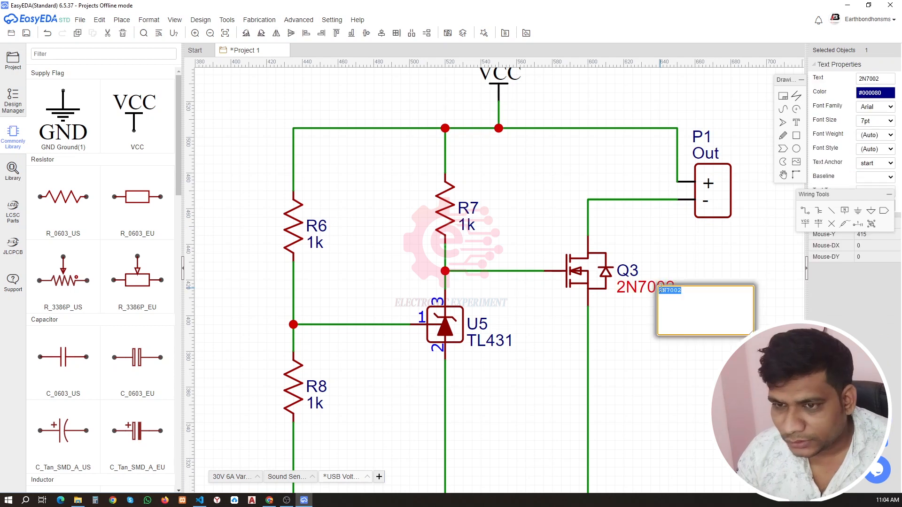
pyautogui.click(630, 307)
pyautogui.scroll(-3, 625, 362)
pyautogui.scroll(2, 705, 341)
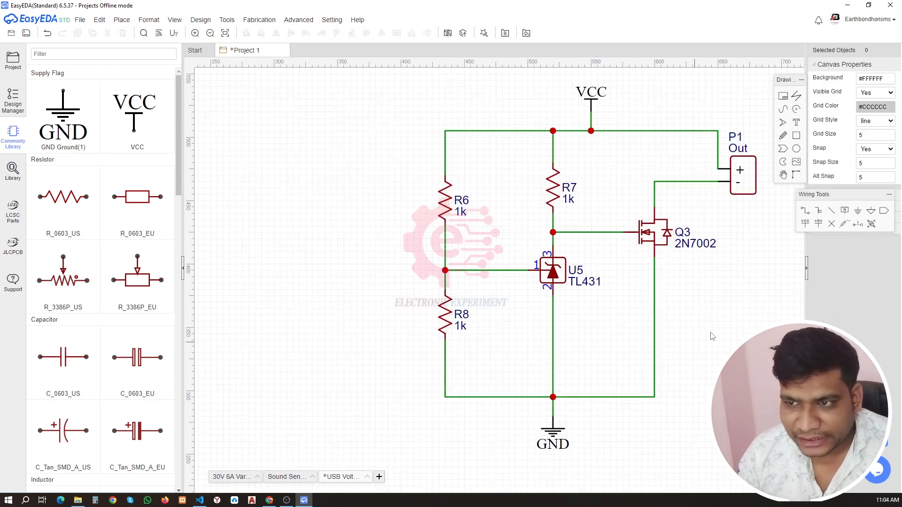
pyautogui.doubleClick(688, 244)
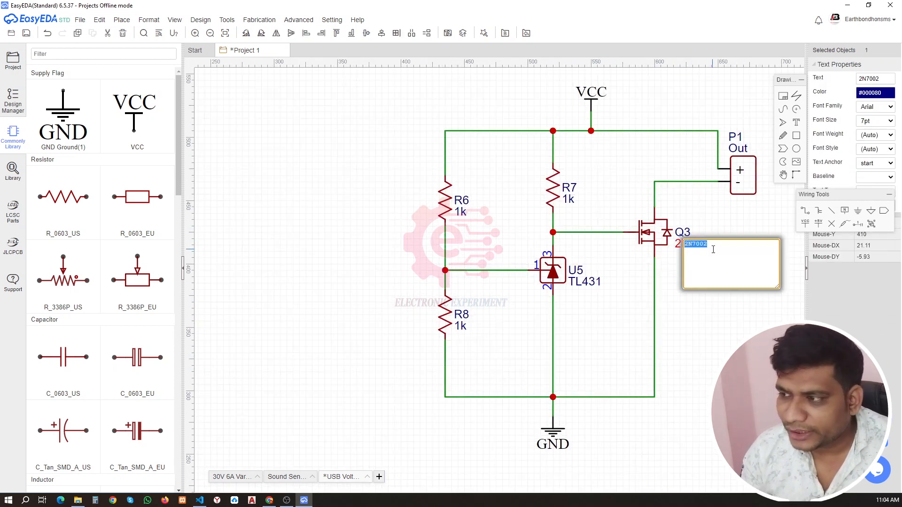
pyautogui.write('IRFZ44N')
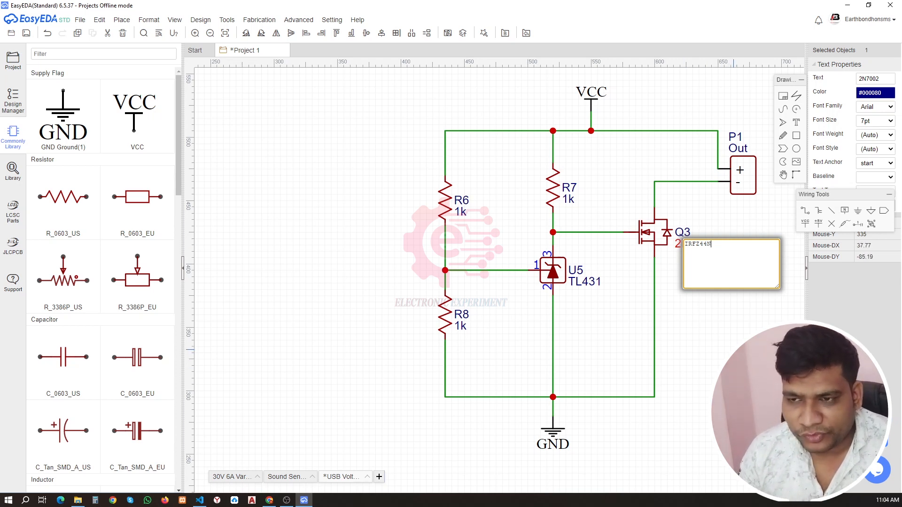
pyautogui.click(678, 321)
# Step: Change the reference designator of the IRFZ44N MOSFET to Q1
pyautogui.doubleClick(683, 232)
pyautogui.press('BackSpace')
pyautogui.click(572, 308)
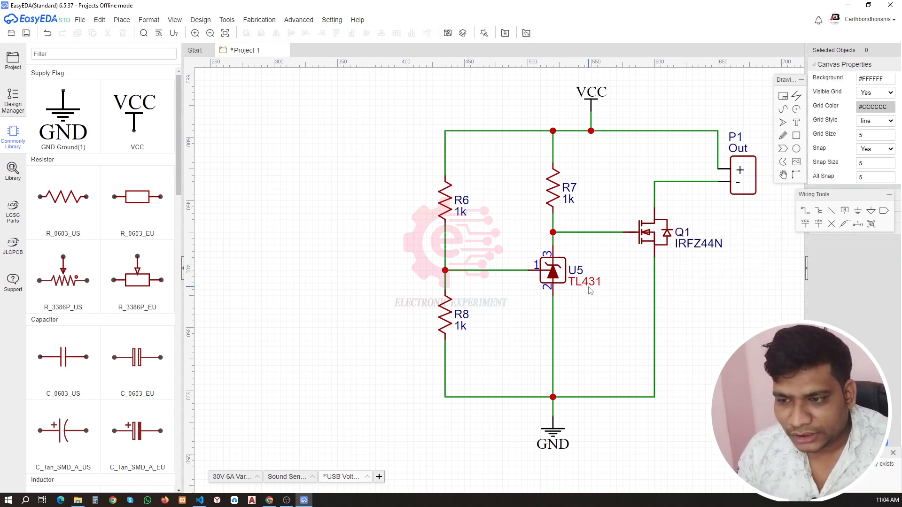
# Step: Set the value of resistor R8 to 1.5k
pyautogui.click(453, 331)
pyautogui.doubleClick(467, 324)
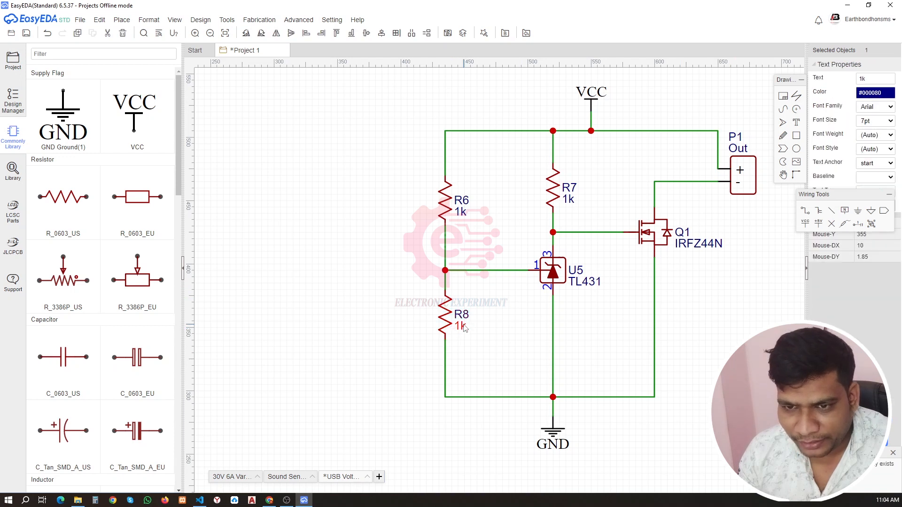
pyautogui.write('1.5k')
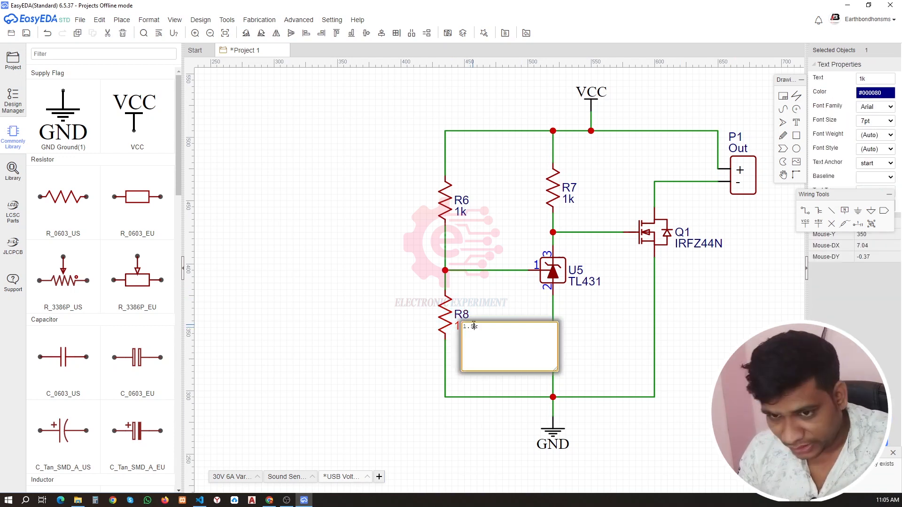
pyautogui.click(486, 303)
# Step: Set the value of resistor R6 to 1.2k
pyautogui.doubleClick(460, 214)
pyautogui.click(457, 221)
pyautogui.doubleClick(459, 214)
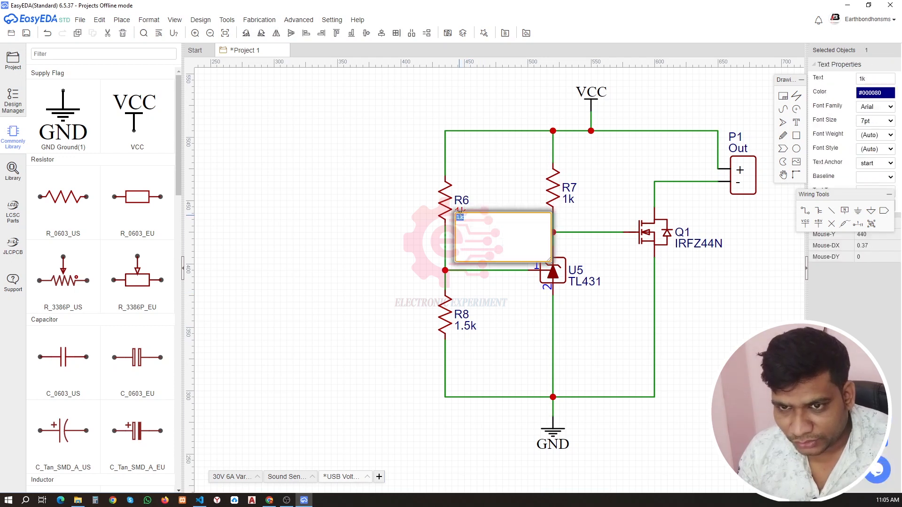
pyautogui.write('1.2k')
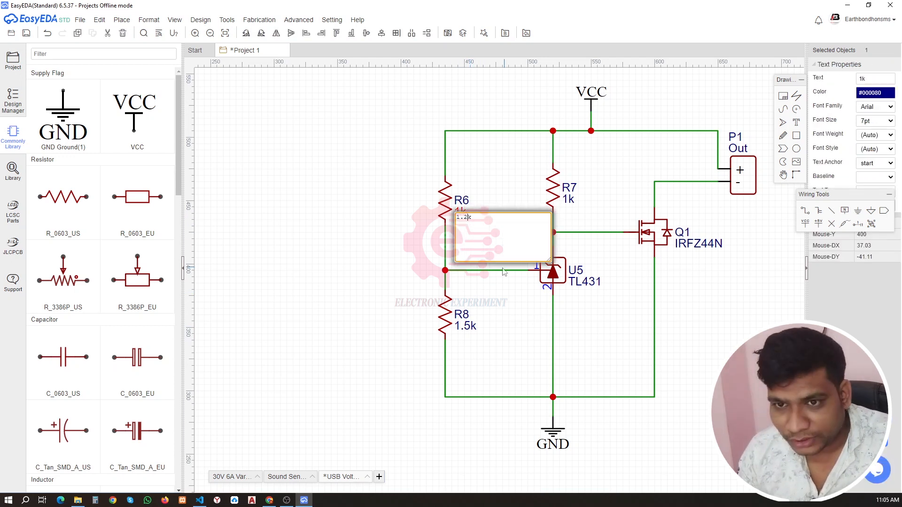
pyautogui.click(375, 268)
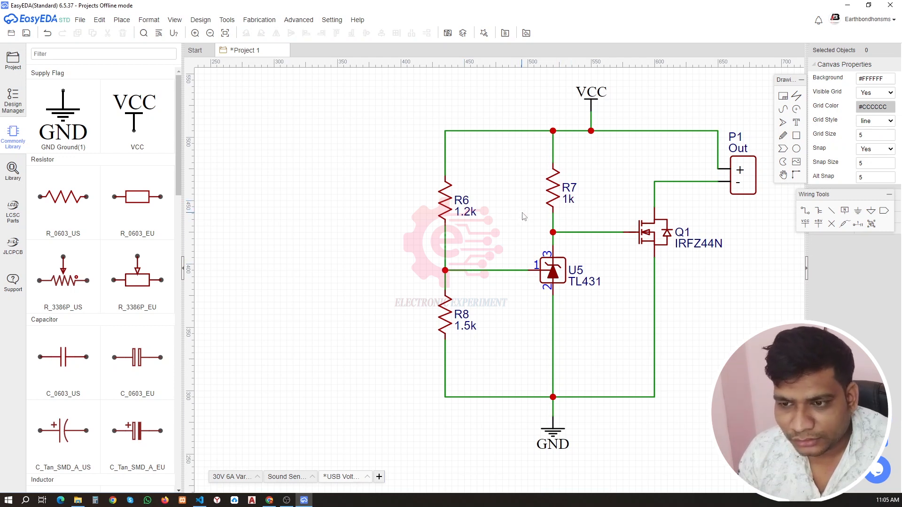
# Step: Change the reference designators of the 1.2k resistor to R1 and the 1.5k resistor to R2
pyautogui.doubleClick(466, 203)
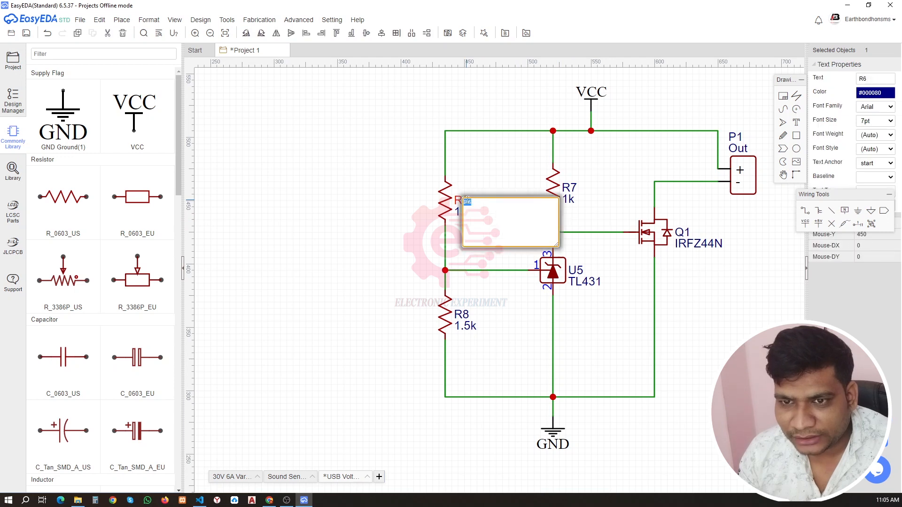
pyautogui.write('1')
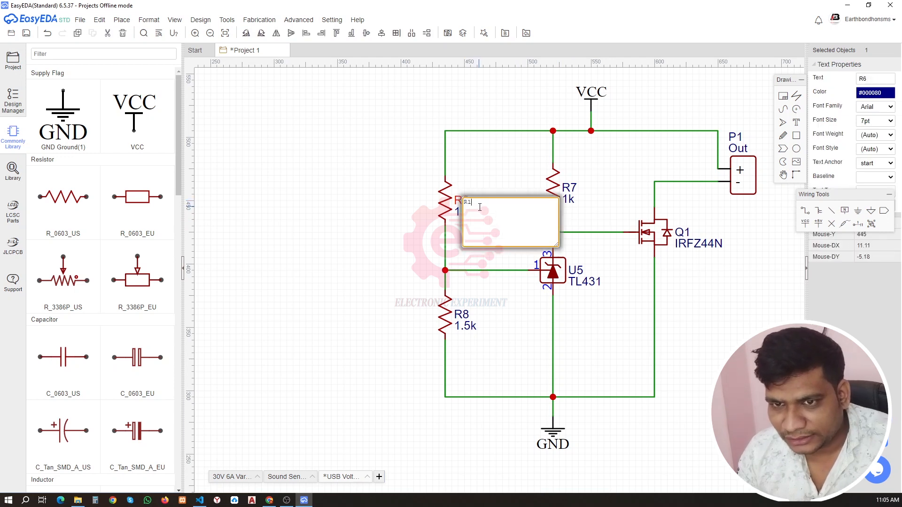
pyautogui.press('Return')
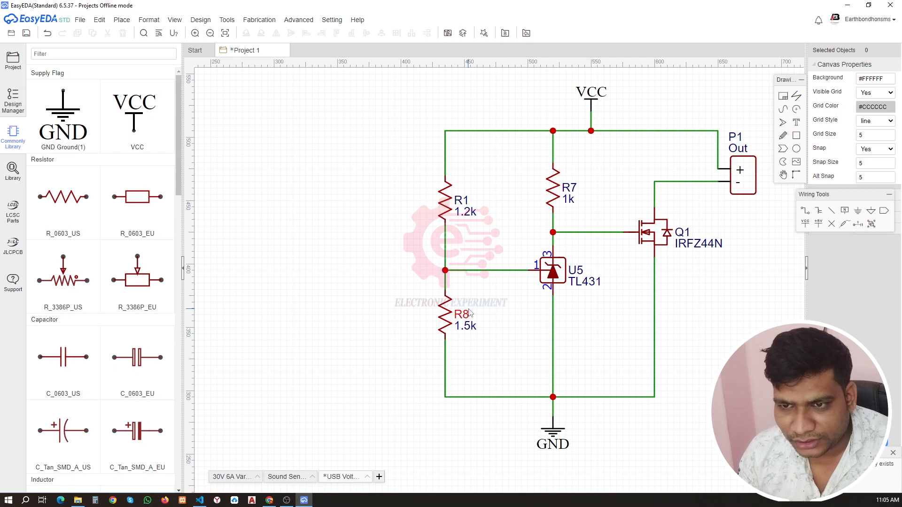
pyautogui.doubleClick(464, 318)
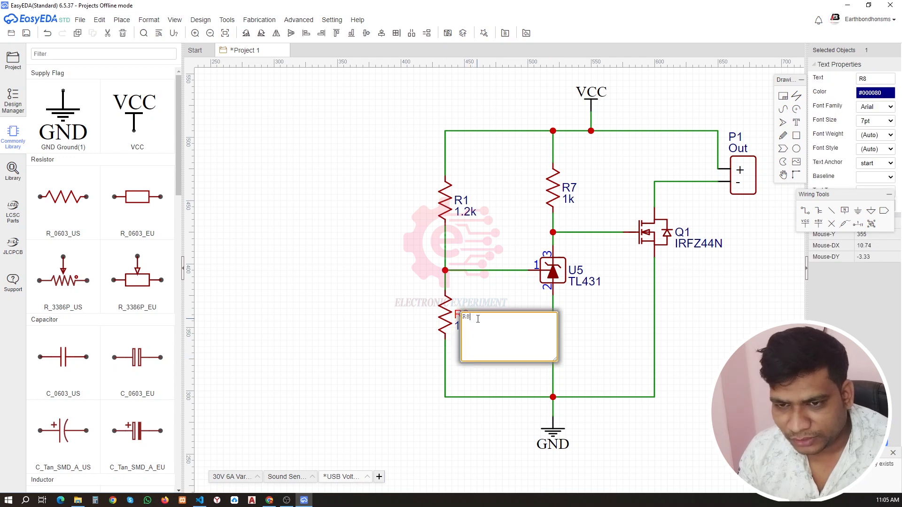
pyautogui.write('2')
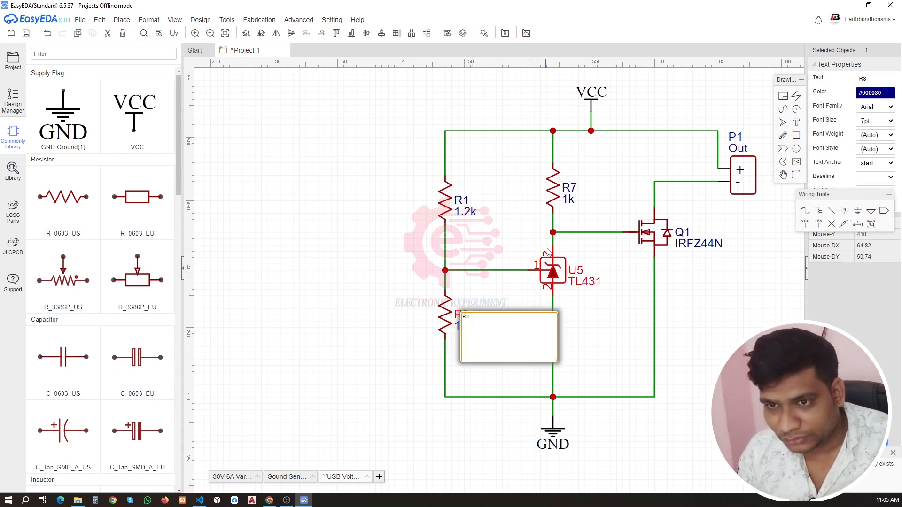
# Step: Change the reference designator of the 1k resistor to R3
pyautogui.doubleClick(578, 187)
pyautogui.click(589, 193)
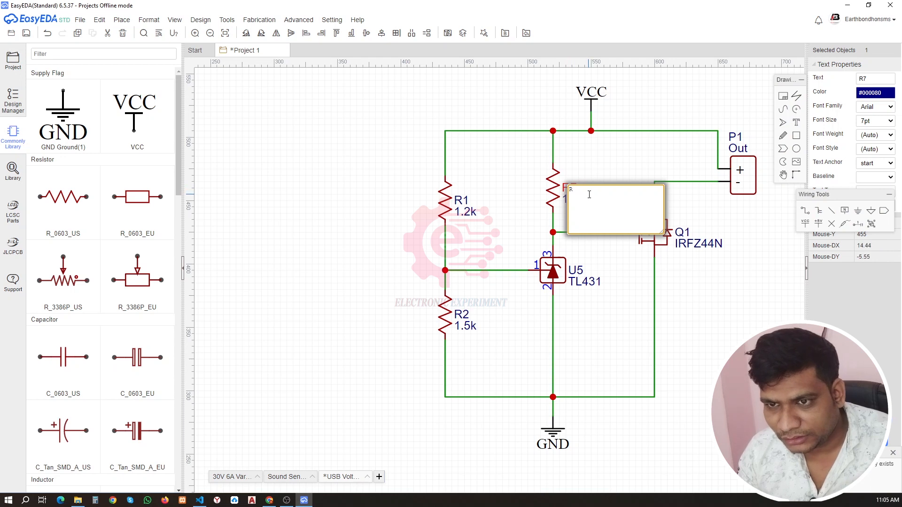
pyautogui.write('3')
pyautogui.click(510, 187)
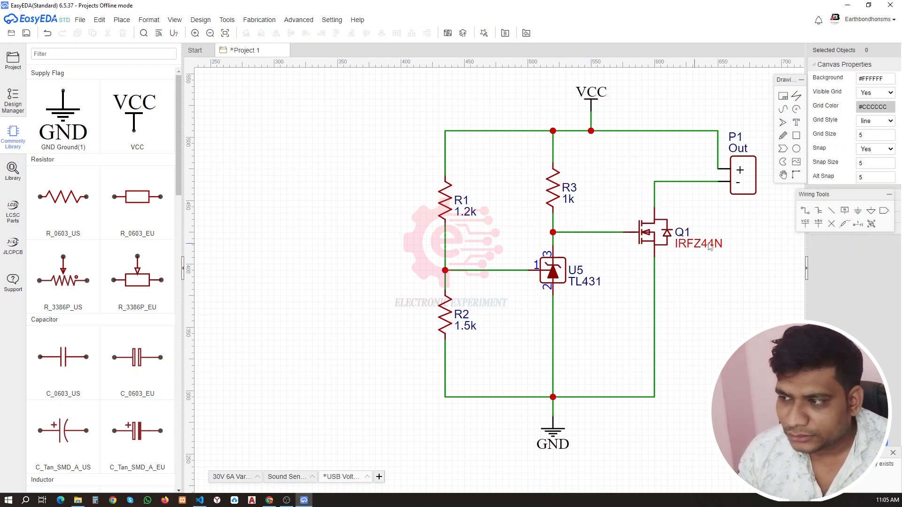
# Step: Move the Out label to the right side of the output connector and remove the connector's P1 designator
pyautogui.scroll(-1, 611, 248)
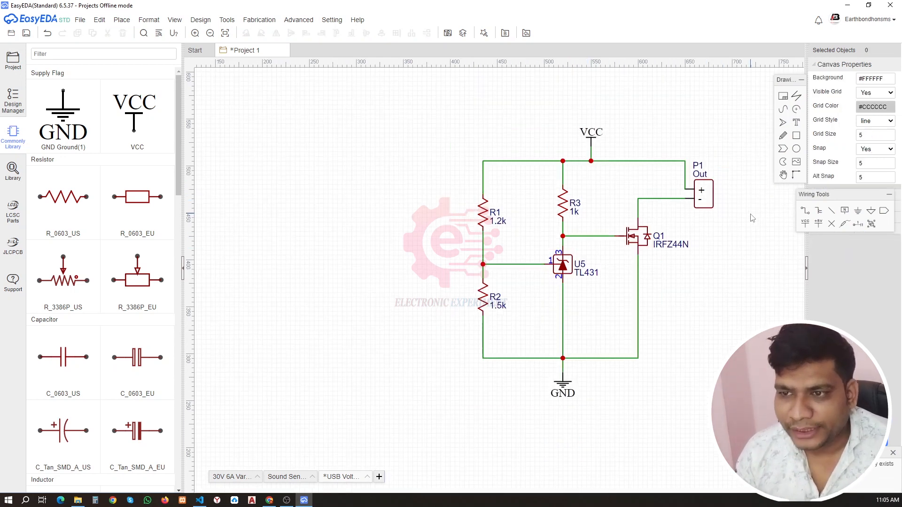
pyautogui.moveTo(699, 176); pyautogui.dragTo(721, 196)
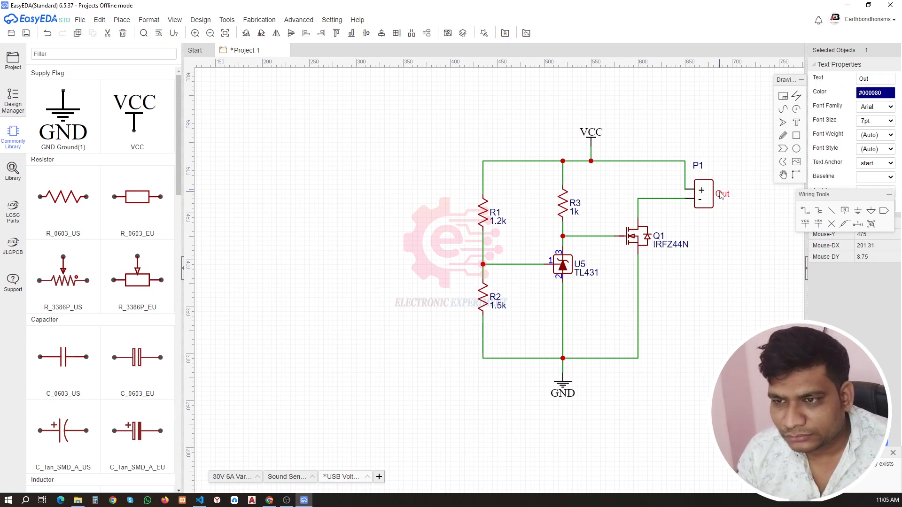
pyautogui.click(726, 220)
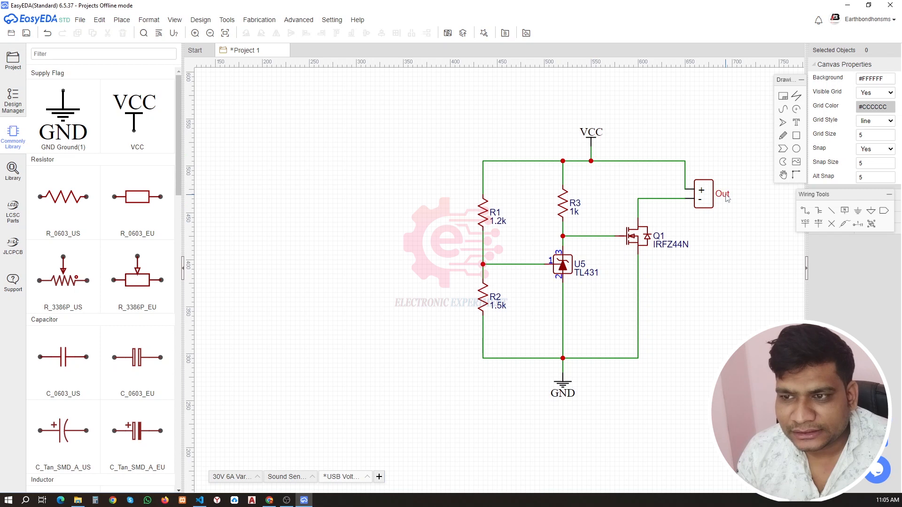
# Step: Duplicate the Out label and place the copy just below and to the right of the VCC flag
pyautogui.click(726, 198)
pyautogui.hotkey('ctrl', 'c')
pyautogui.hotkey('ctrl', 'v')
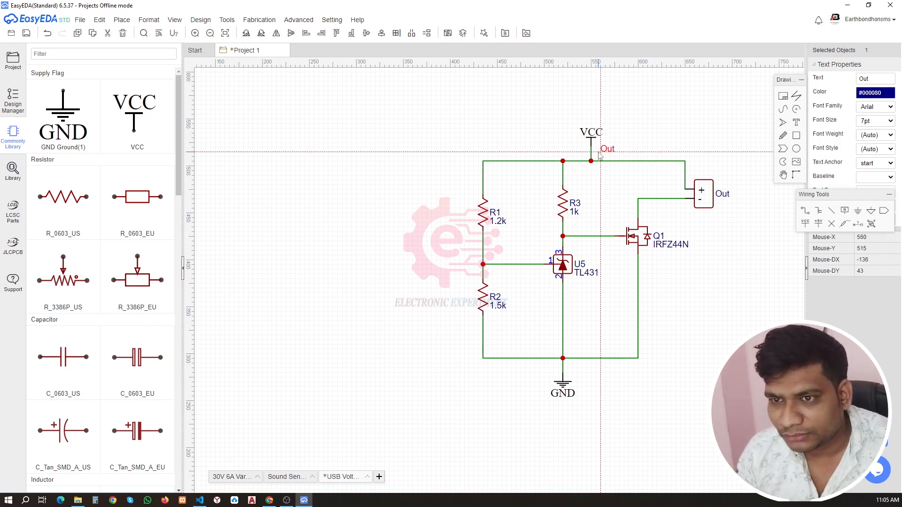
pyautogui.click(601, 153)
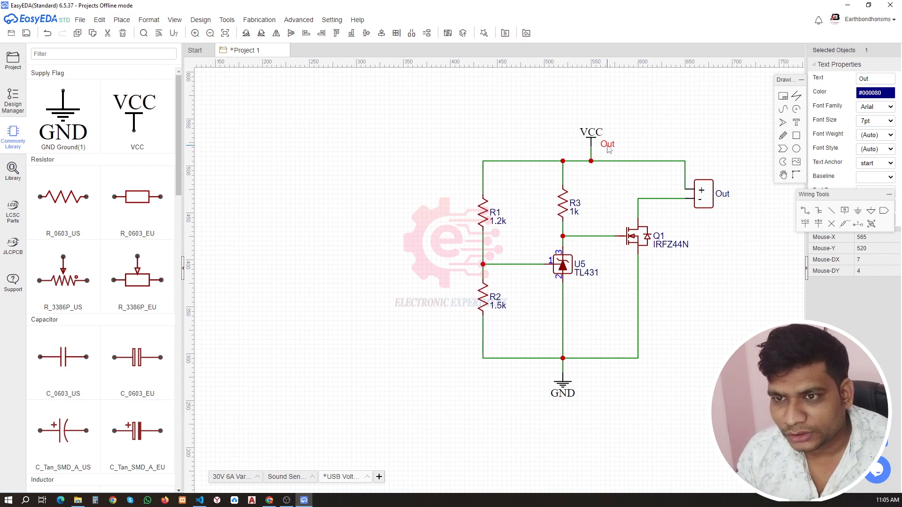
# Step: Change the text of the copied label beside the VCC flag to 5V
pyautogui.doubleClick(608, 145)
pyautogui.write('5V')
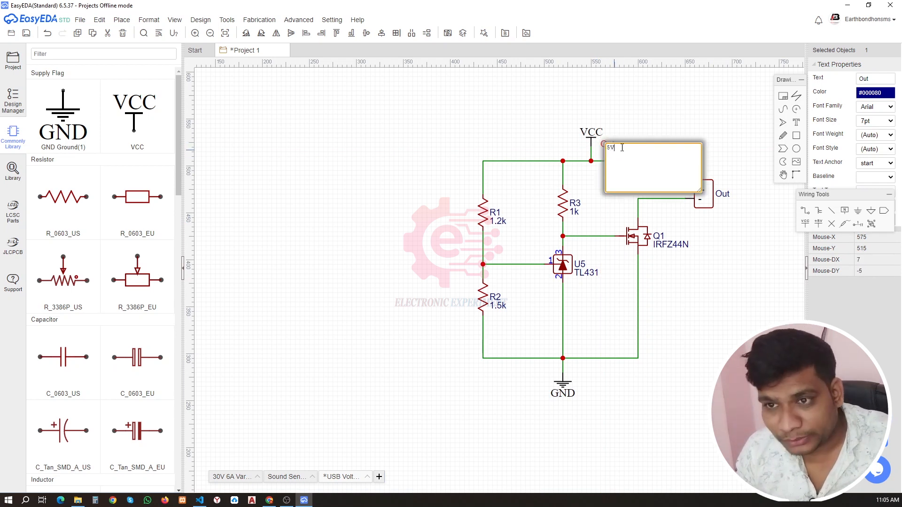
pyautogui.click(634, 136)
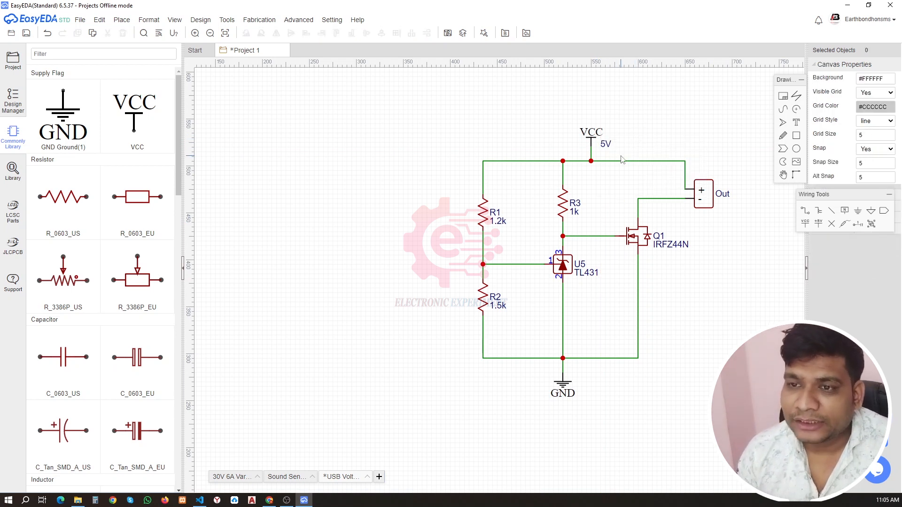